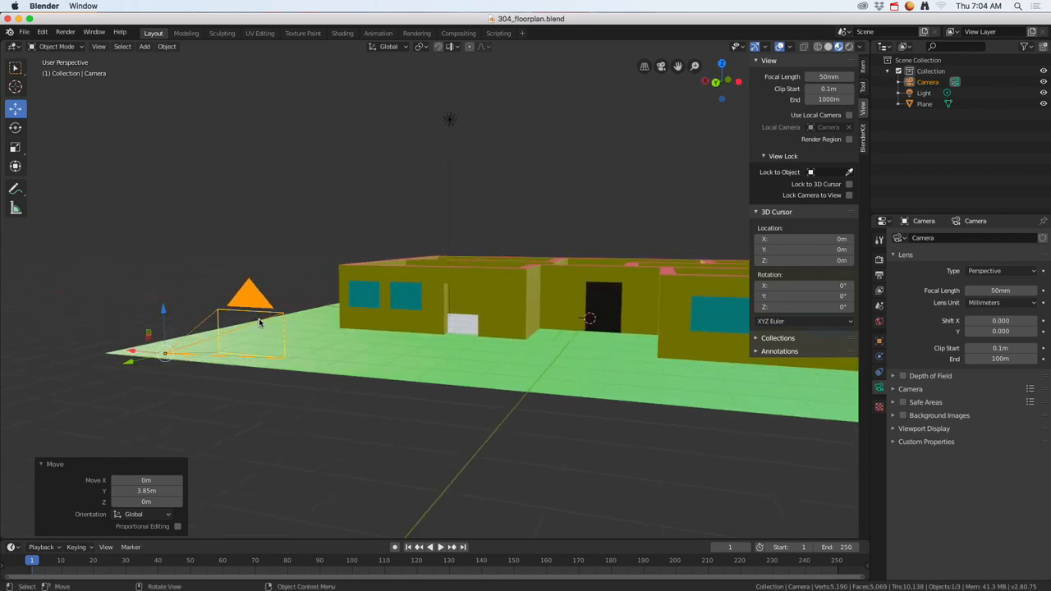
Step: Look through the scene camera and switch to the Animation workspace
{"action": "left_click", "coordinate": [662, 68]}
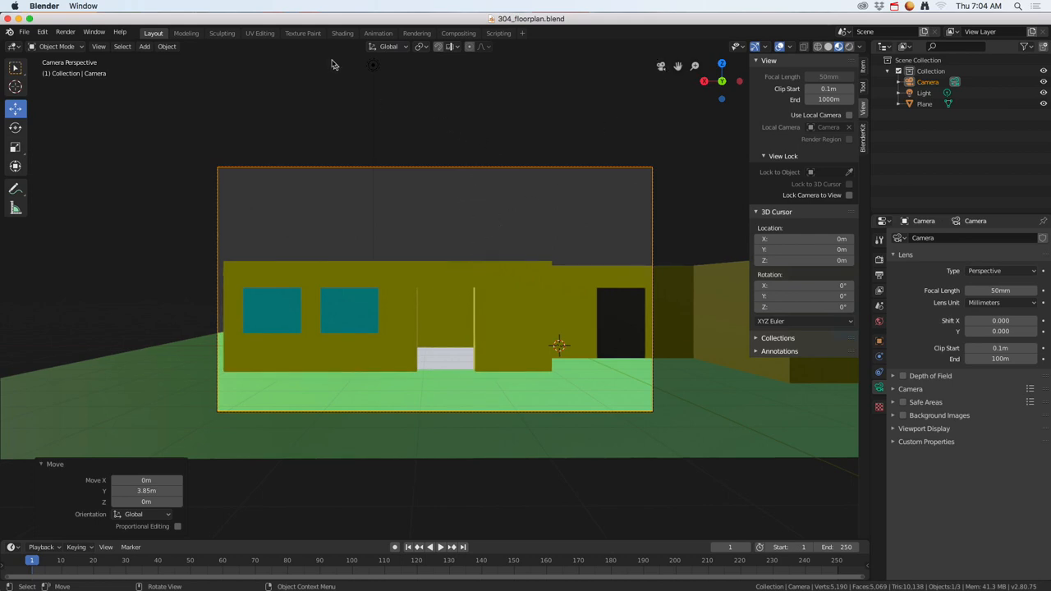
{"action": "left_click", "coordinate": [377, 34]}
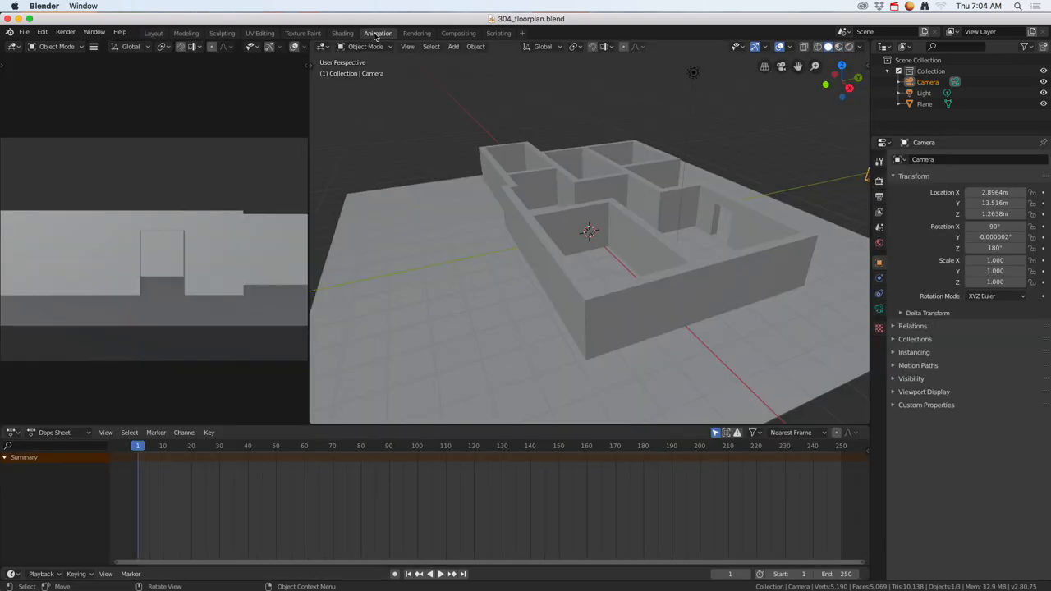
{"action": "left_click", "coordinate": [151, 35]}
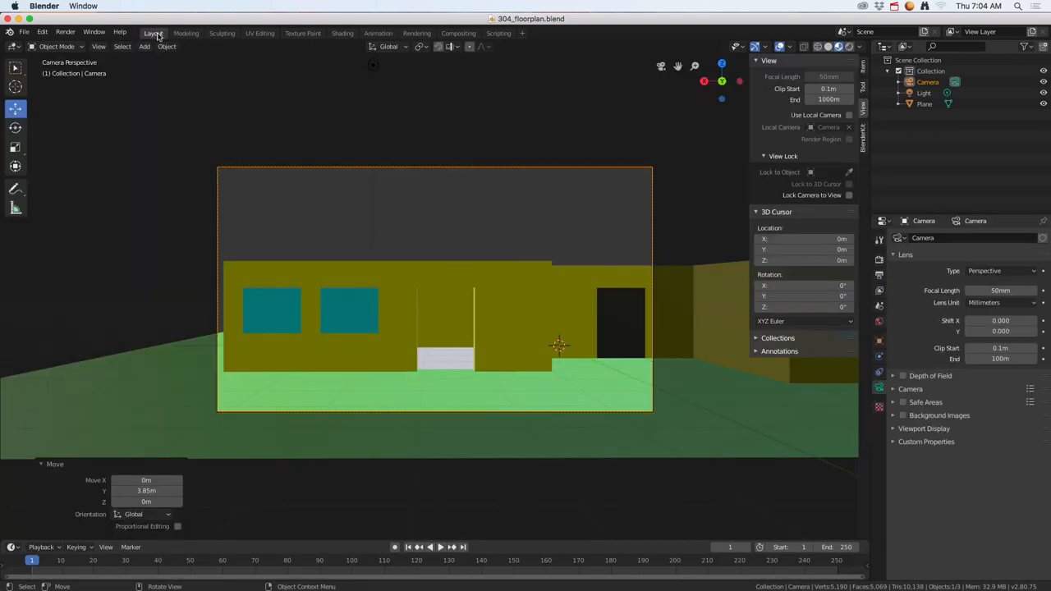
{"action": "left_click", "coordinate": [377, 34]}
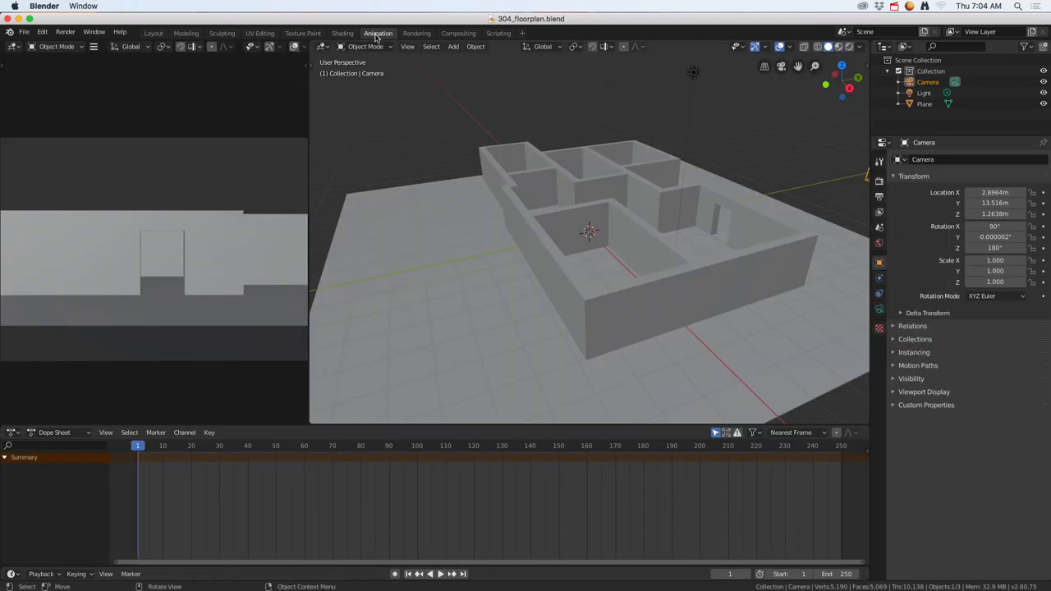
Step: Set both the main 3D view and the camera view to Look Dev shading, and show the main view's toolbar
{"action": "middle_click_drag", "start_coordinate": [545, 228], "coordinate": [591, 193]}
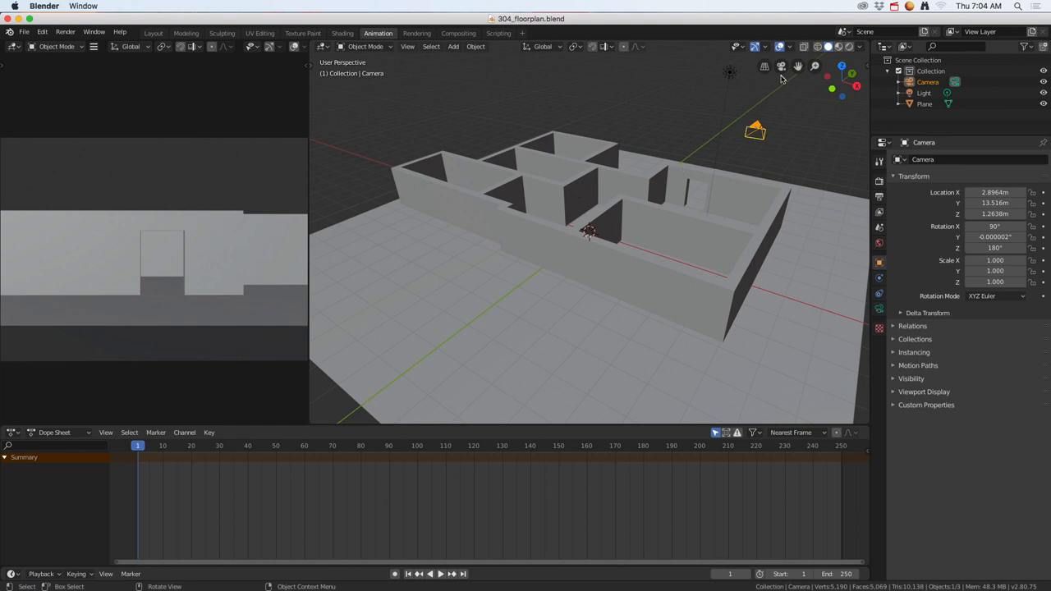
{"action": "left_click", "coordinate": [838, 47]}
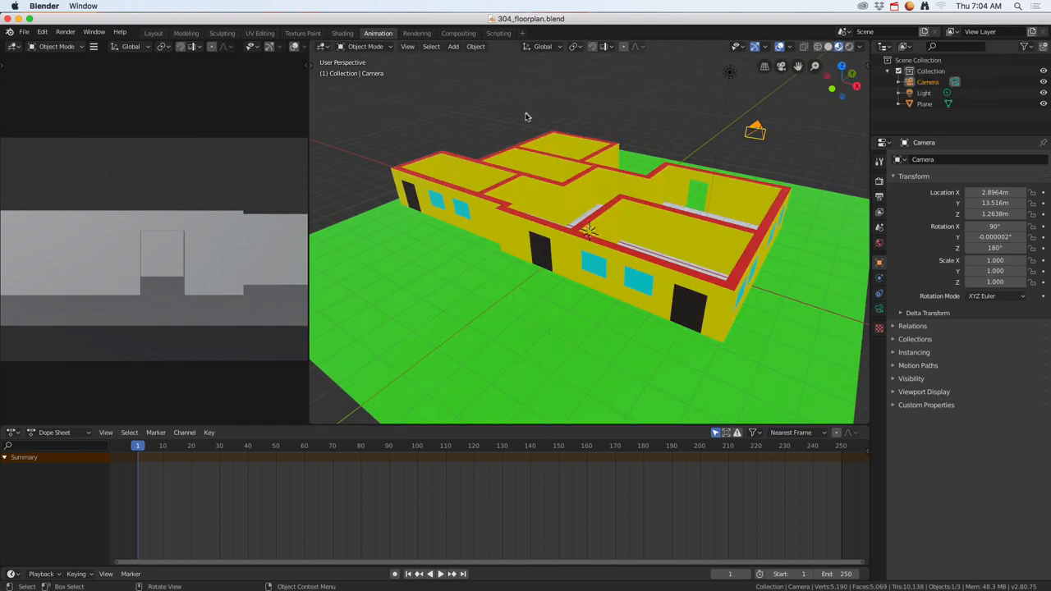
{"action": "left_click", "coordinate": [408, 46]}
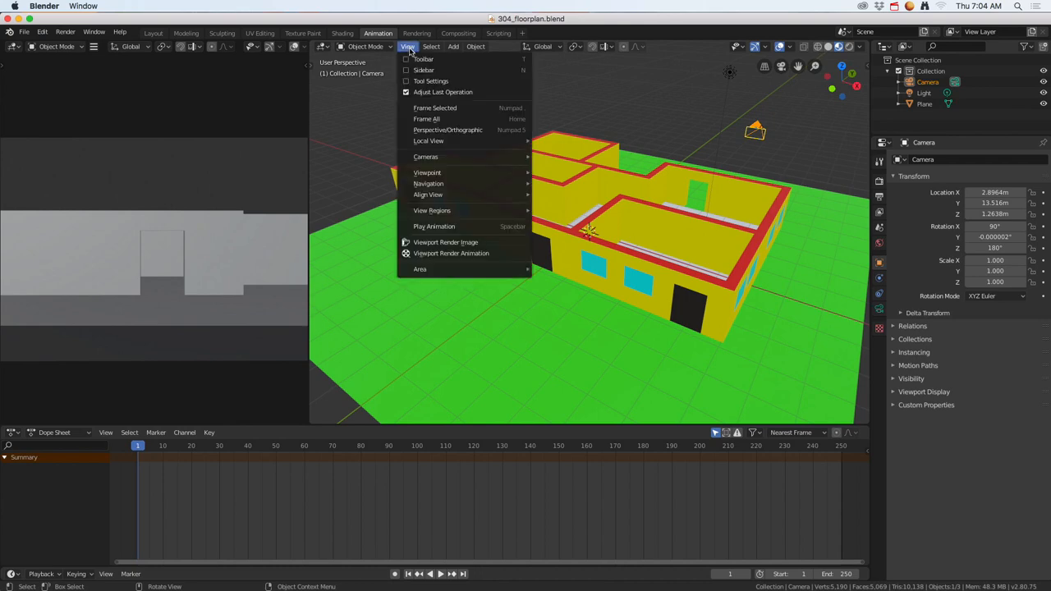
{"action": "left_click", "coordinate": [407, 60]}
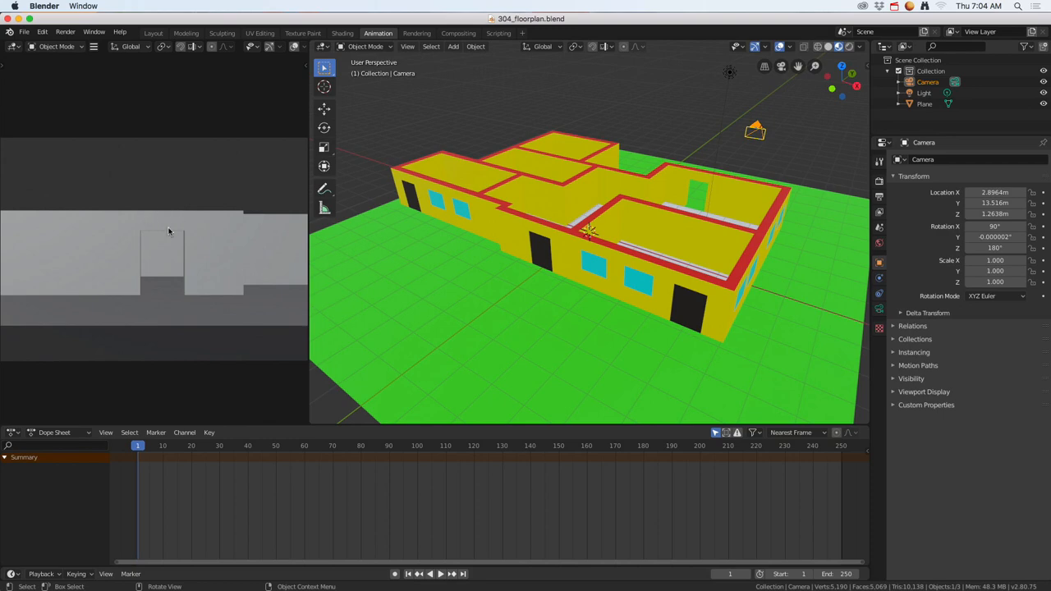
{"action": "key", "text": "z"}
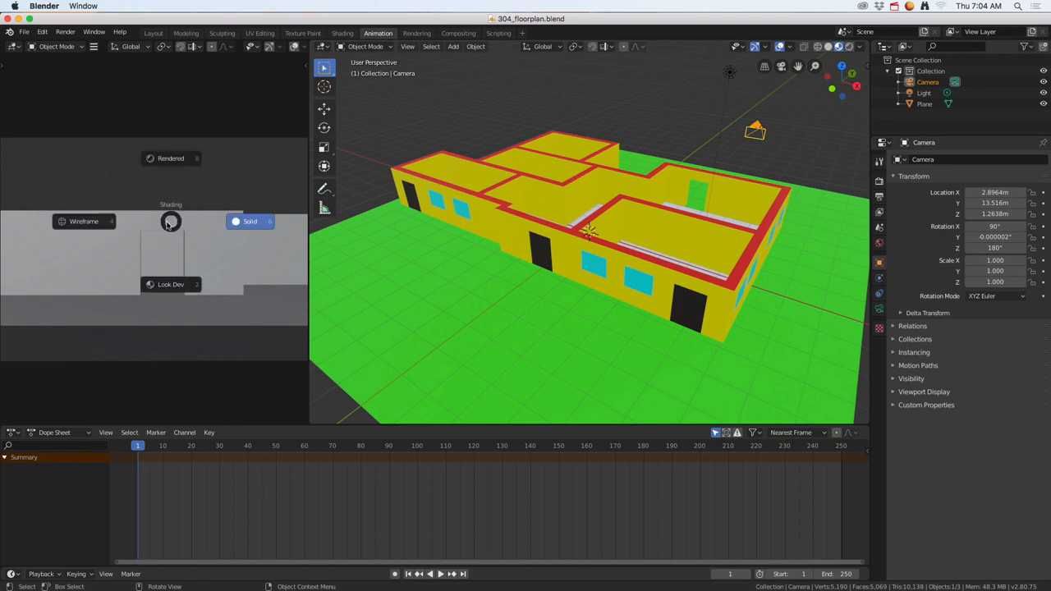
{"action": "left_click", "coordinate": [165, 286]}
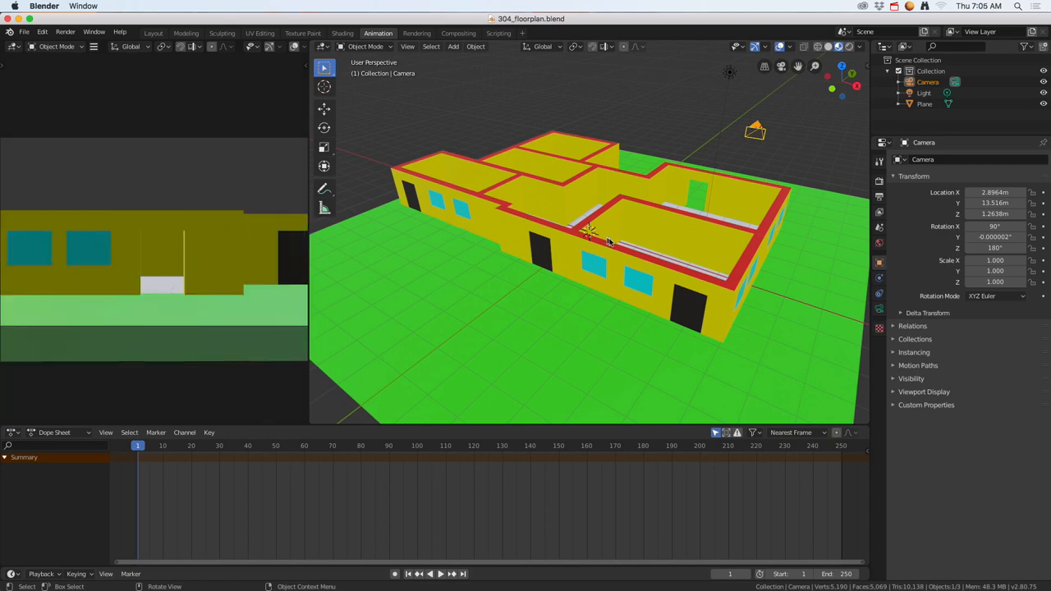
Step: Insert a LocRotScale keyframe for the camera at frame 1, with the camera outside the house
{"action": "middle_click_drag", "start_coordinate": [608, 241], "coordinate": [681, 237]}
{"action": "scroll", "coordinate": [701, 217], "scroll_direction": "down", "scroll_amount": 5}
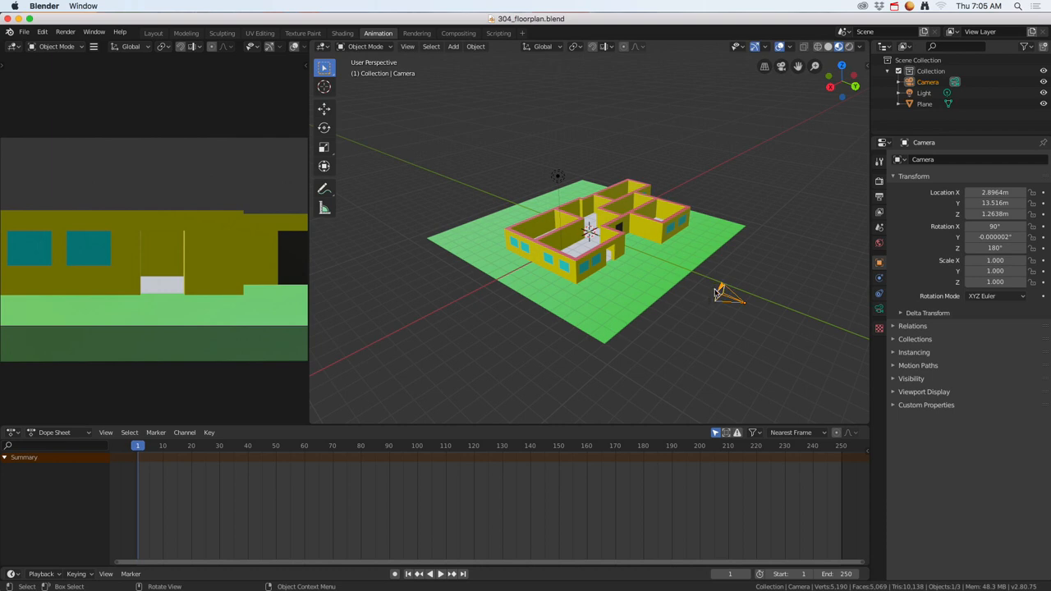
{"action": "key", "text": "i"}
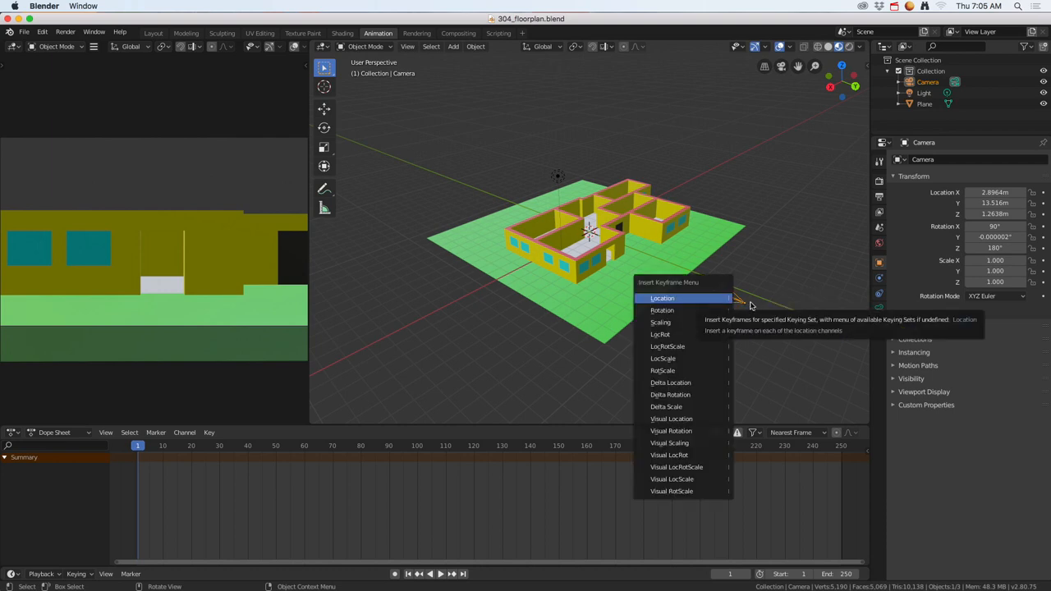
{"action": "key", "text": "Escape"}
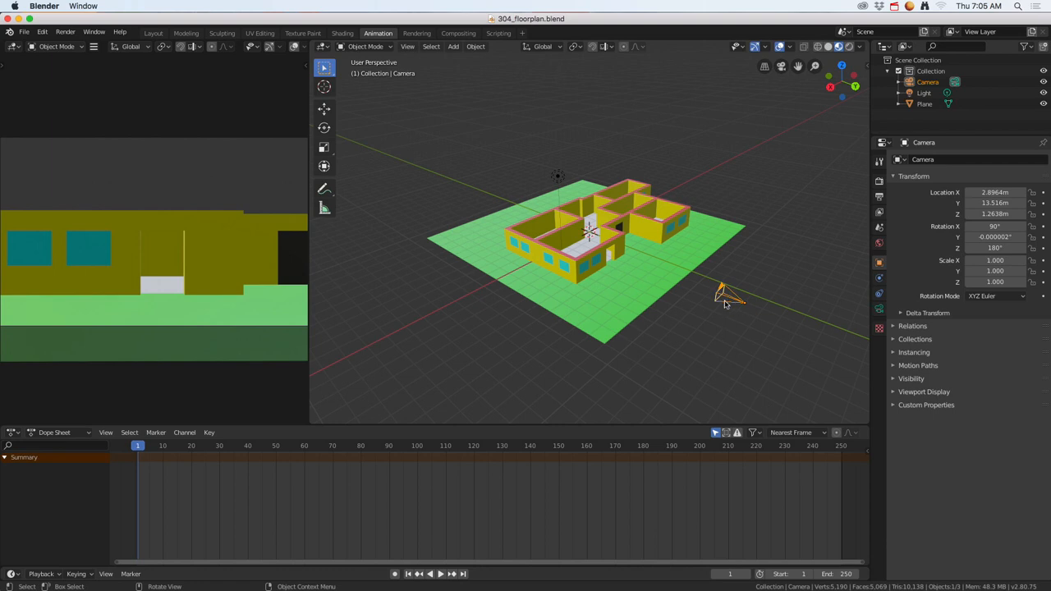
{"action": "key", "text": "i"}
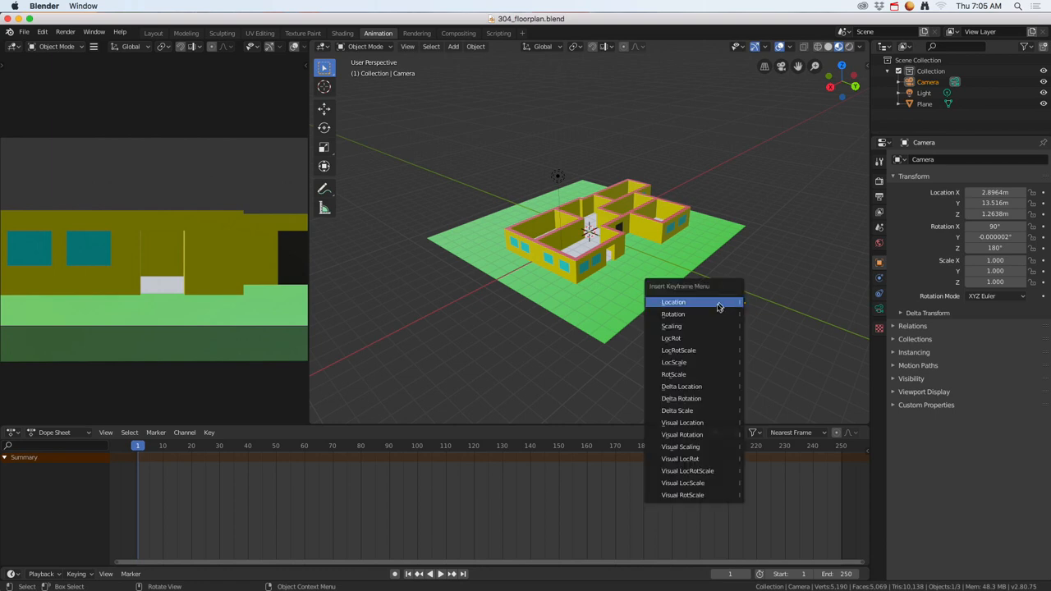
{"action": "left_click", "coordinate": [682, 351]}
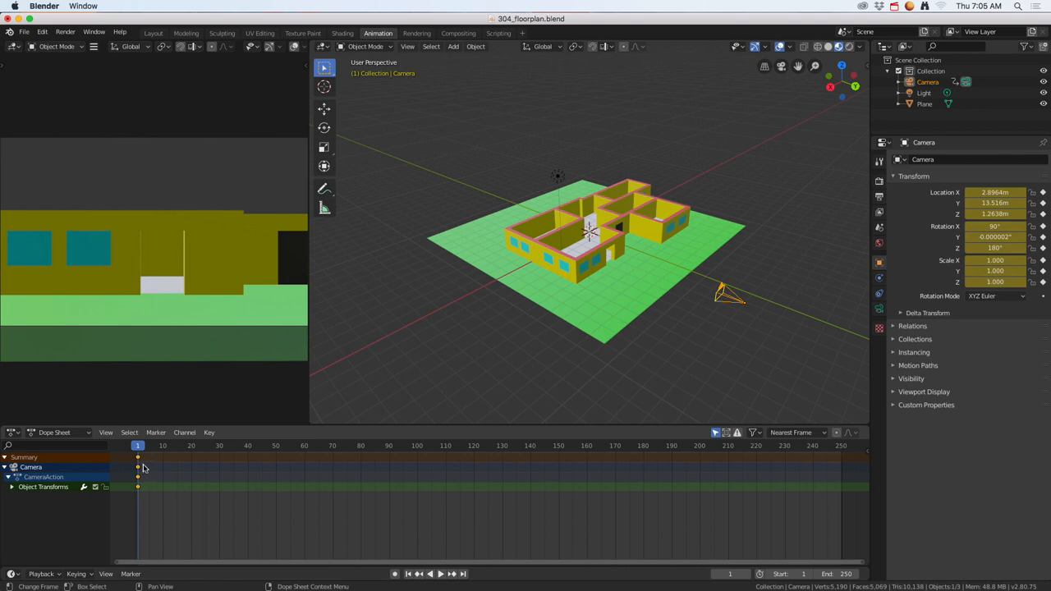
Step: Go to frame 50 and move the camera through the doorway to about Y 4.5 m and Z 0.97 m
{"action": "key", "text": "space"}
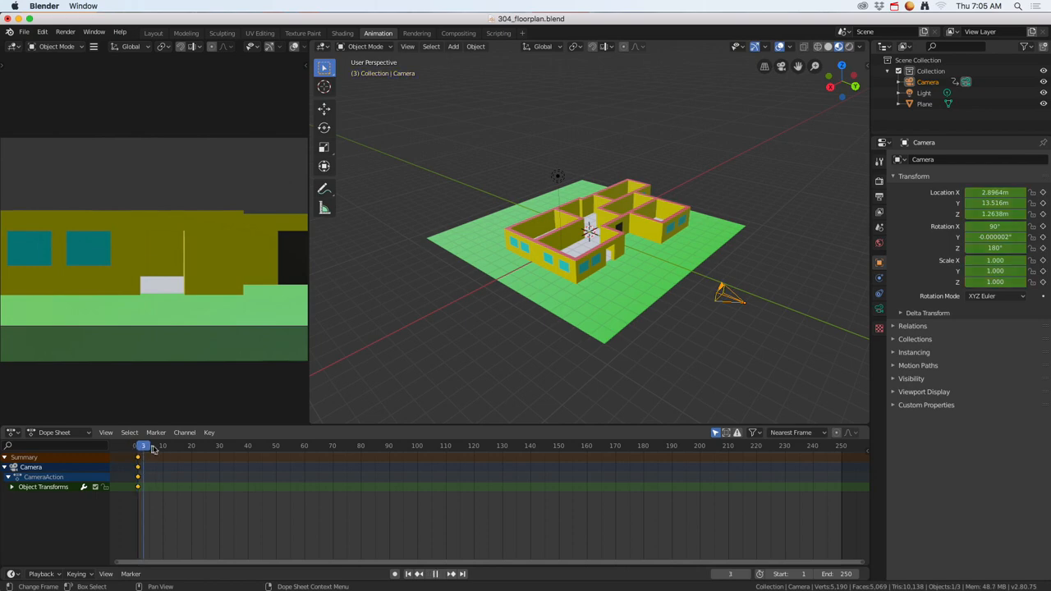
{"action": "key", "text": "space"}
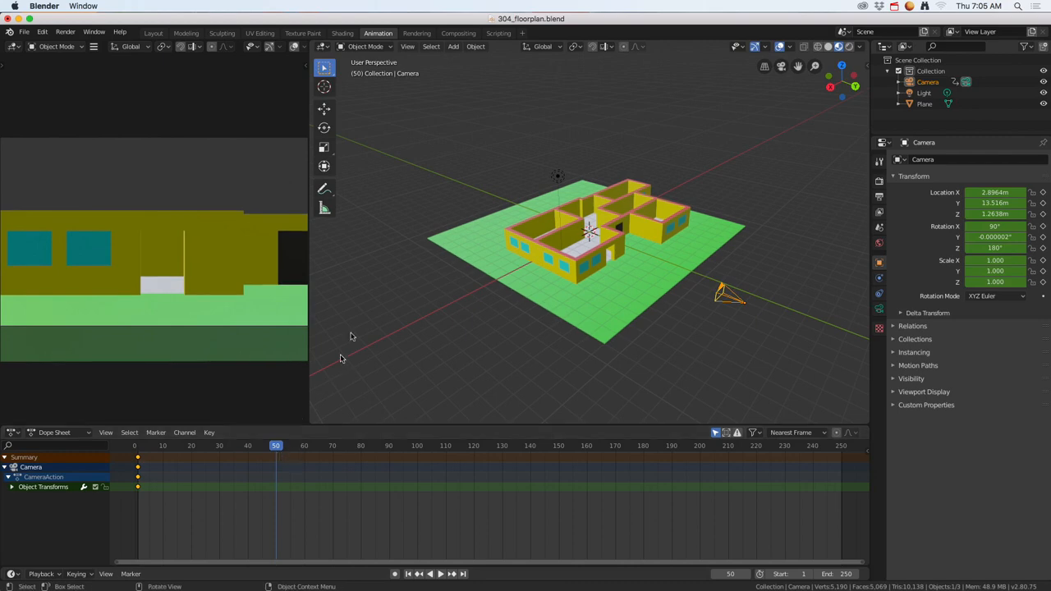
{"action": "left_click", "coordinate": [324, 109]}
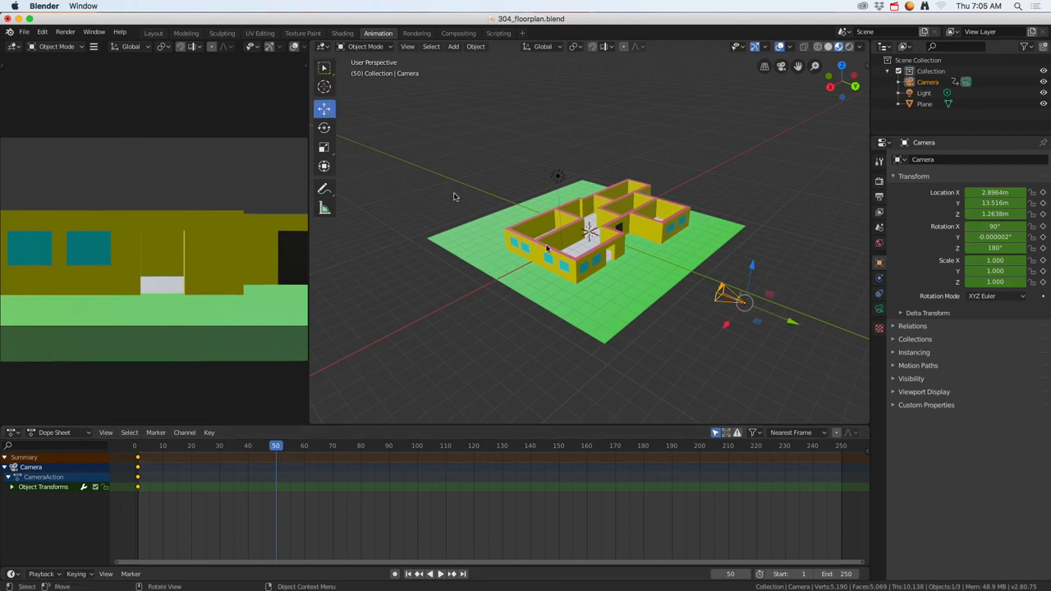
{"action": "left_click_drag", "start_coordinate": [794, 324], "coordinate": [635, 275]}
{"action": "left_click_drag", "start_coordinate": [611, 206], "coordinate": [611, 240]}
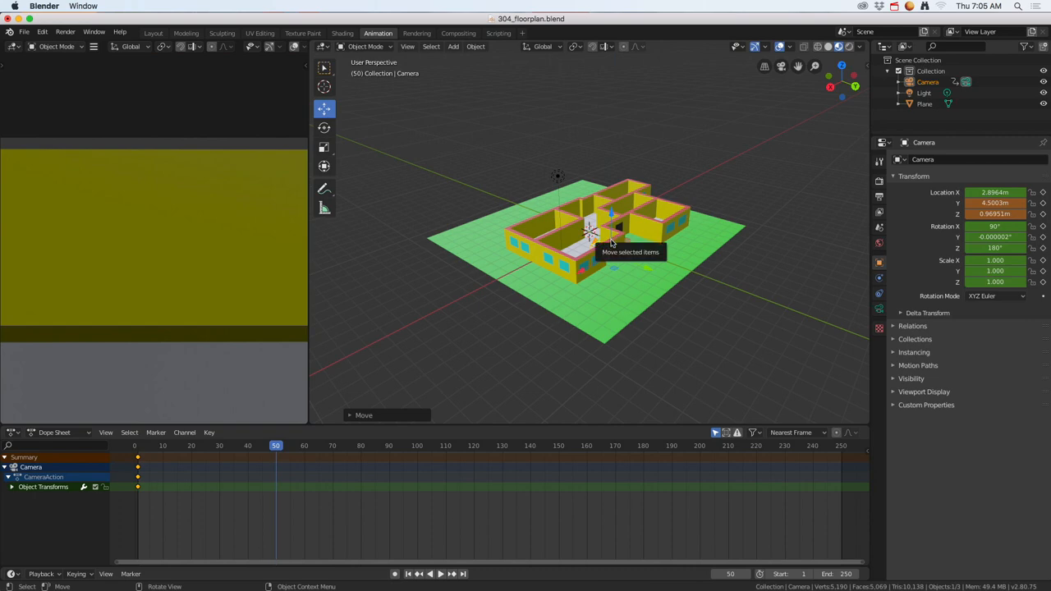
Step: Move the camera further into the room to about Y 3.38 m and insert a LocRotScale keyframe at frame 50
{"action": "middle_click_drag", "start_coordinate": [610, 242], "coordinate": [609, 346]}
{"action": "left_click_drag", "start_coordinate": [608, 346], "coordinate": [605, 332]}
{"action": "left_click", "coordinate": [842, 77]}
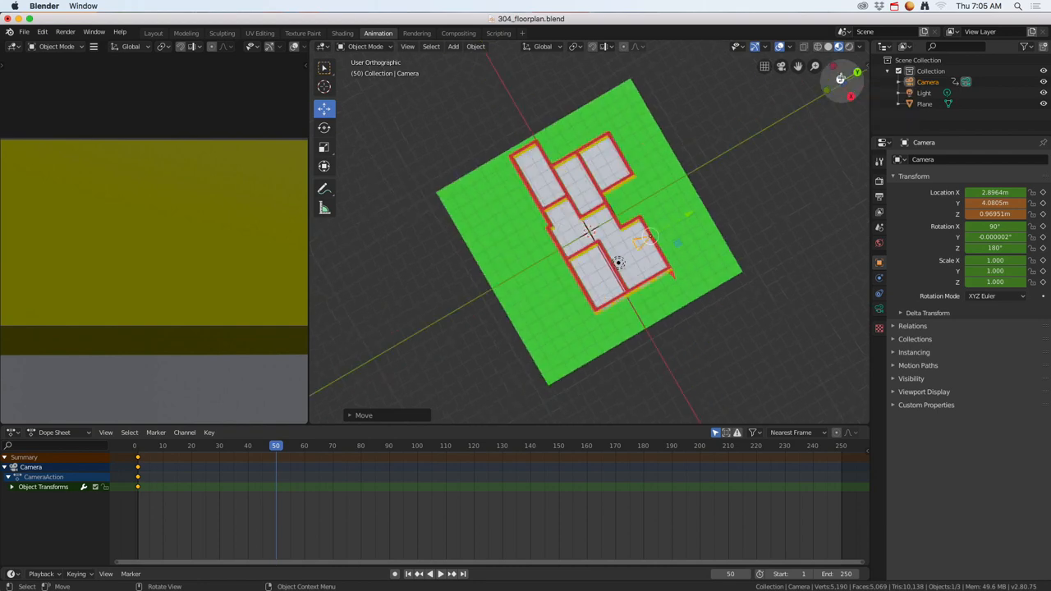
{"action": "left_click_drag", "start_coordinate": [624, 141], "coordinate": [648, 160]}
{"action": "scroll", "coordinate": [642, 160], "scroll_direction": "up", "scroll_amount": 2}
{"action": "scroll", "coordinate": [642, 160], "scroll_direction": "up", "scroll_amount": 2}
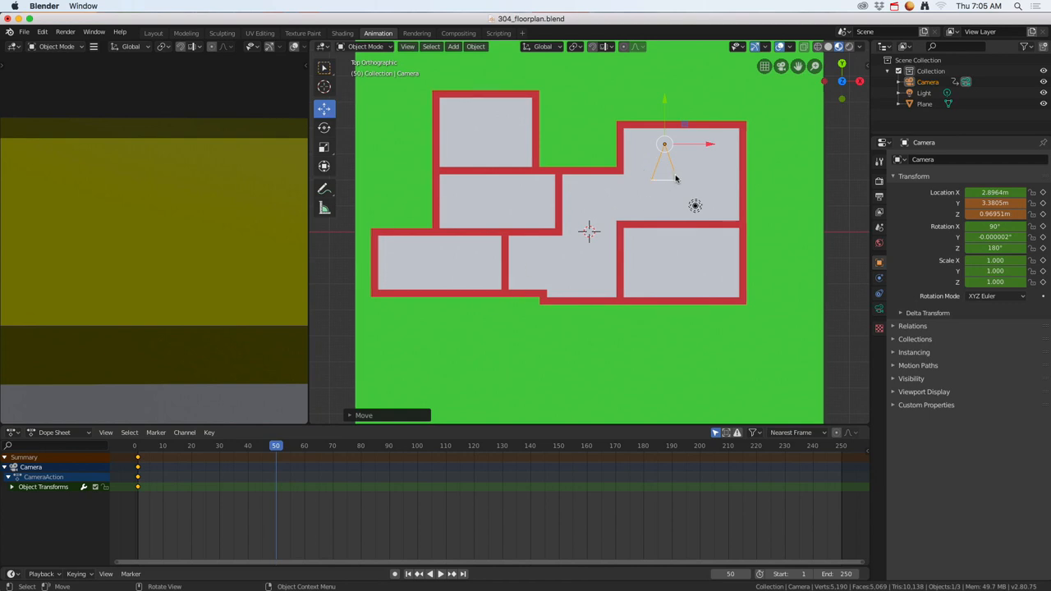
{"action": "key", "text": "i"}
{"action": "left_click", "coordinate": [672, 175]}
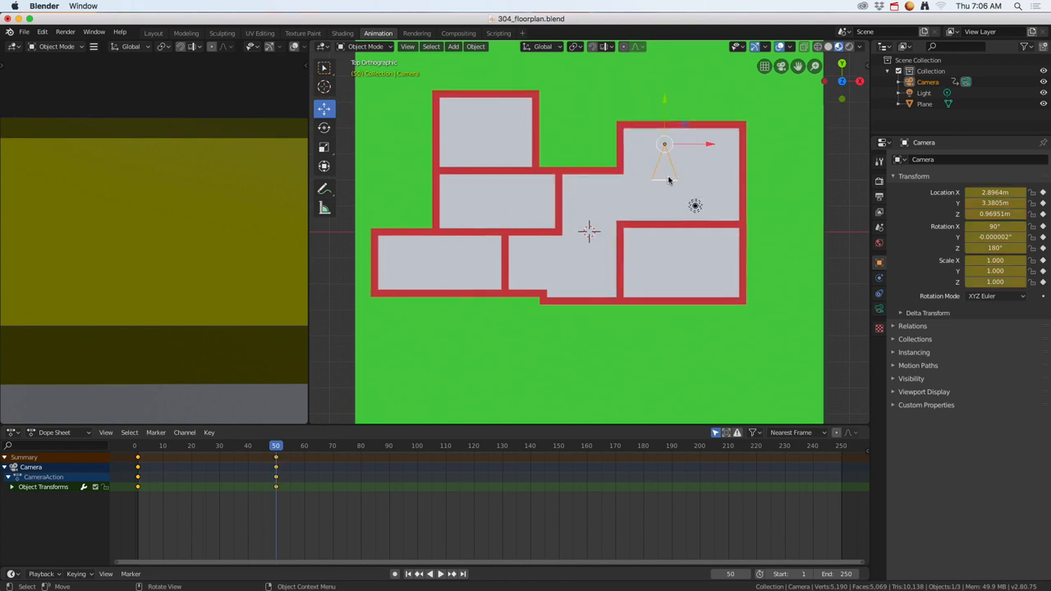
Step: At frame 100, move the camera into the central hallway at about X 0.11 m, Y 1.24 m and insert a LocRotScale keyframe
{"action": "key", "text": "space"}
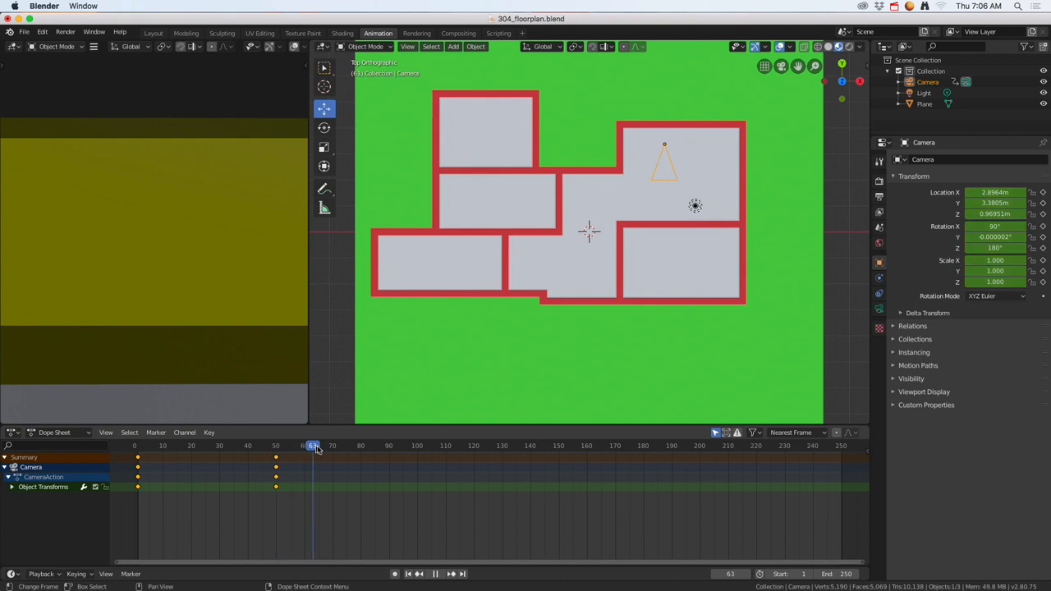
{"action": "left_click_drag", "start_coordinate": [317, 449], "coordinate": [417, 452]}
{"action": "key", "text": "space"}
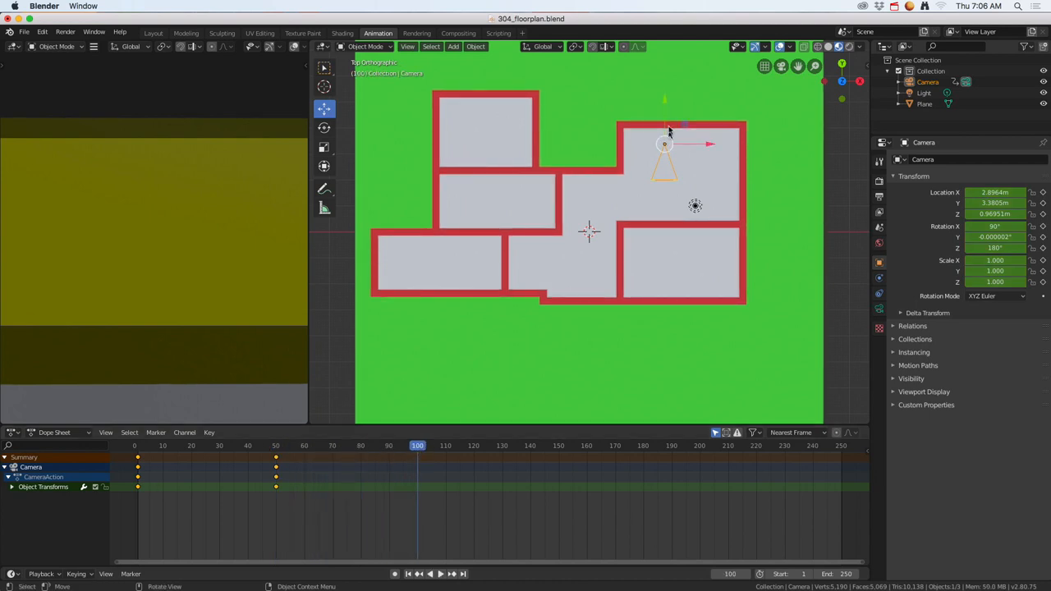
{"action": "left_click_drag", "start_coordinate": [663, 101], "coordinate": [664, 128]}
{"action": "middle_click_drag", "start_coordinate": [693, 224], "coordinate": [714, 180]}
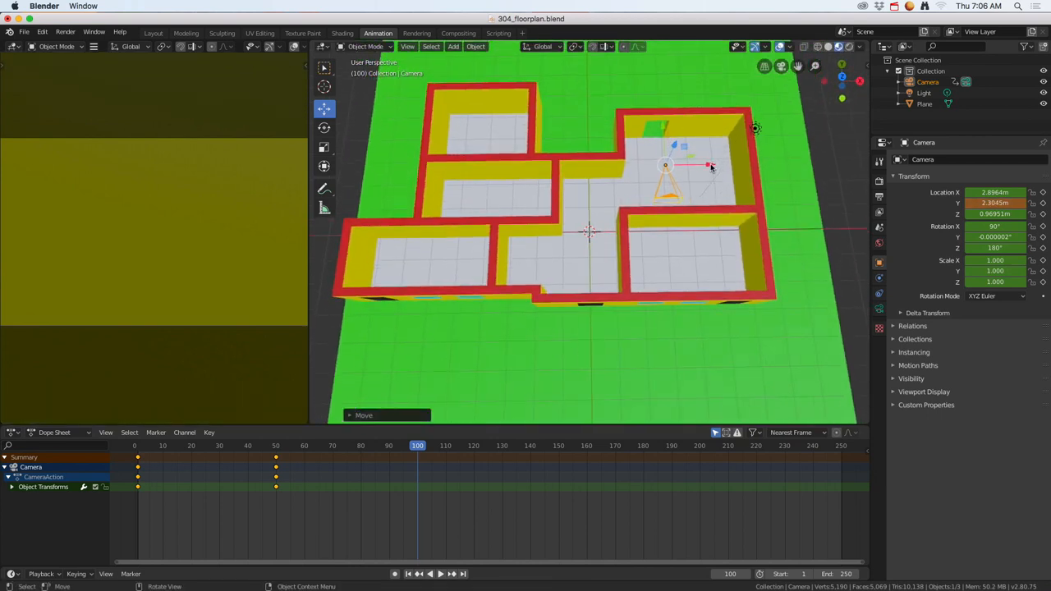
{"action": "left_click_drag", "start_coordinate": [711, 167], "coordinate": [634, 175]}
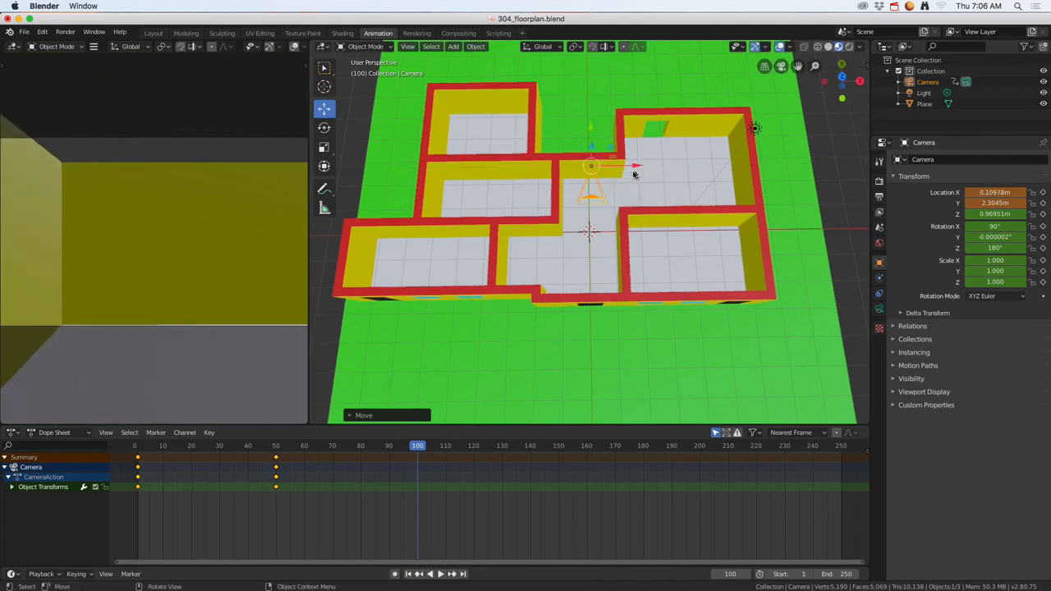
{"action": "middle_click_drag", "start_coordinate": [637, 169], "coordinate": [626, 145]}
{"action": "left_click_drag", "start_coordinate": [628, 141], "coordinate": [618, 162]}
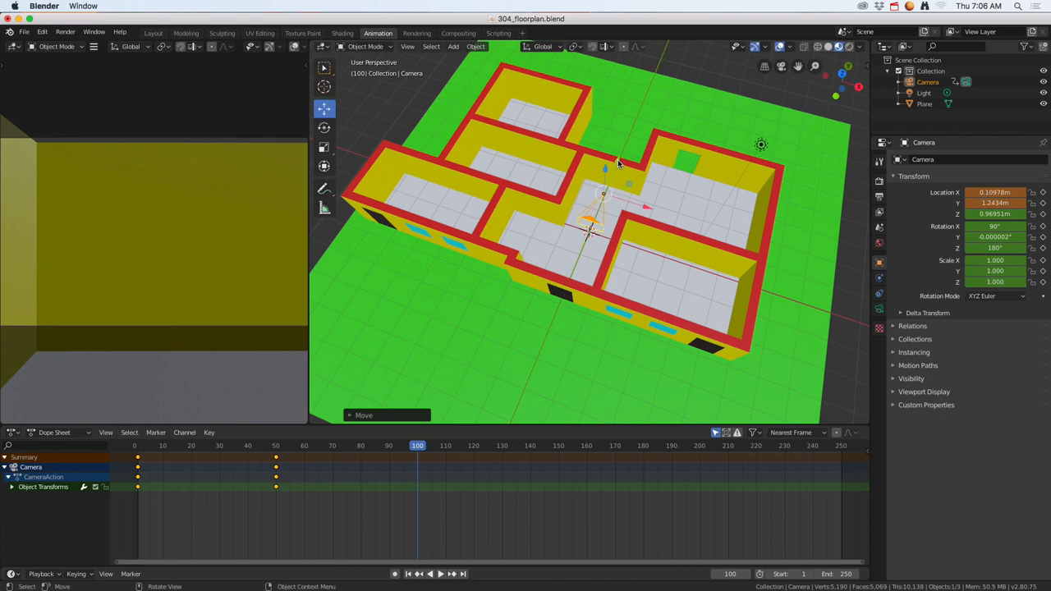
{"action": "key", "text": "i"}
{"action": "left_click", "coordinate": [606, 162]}
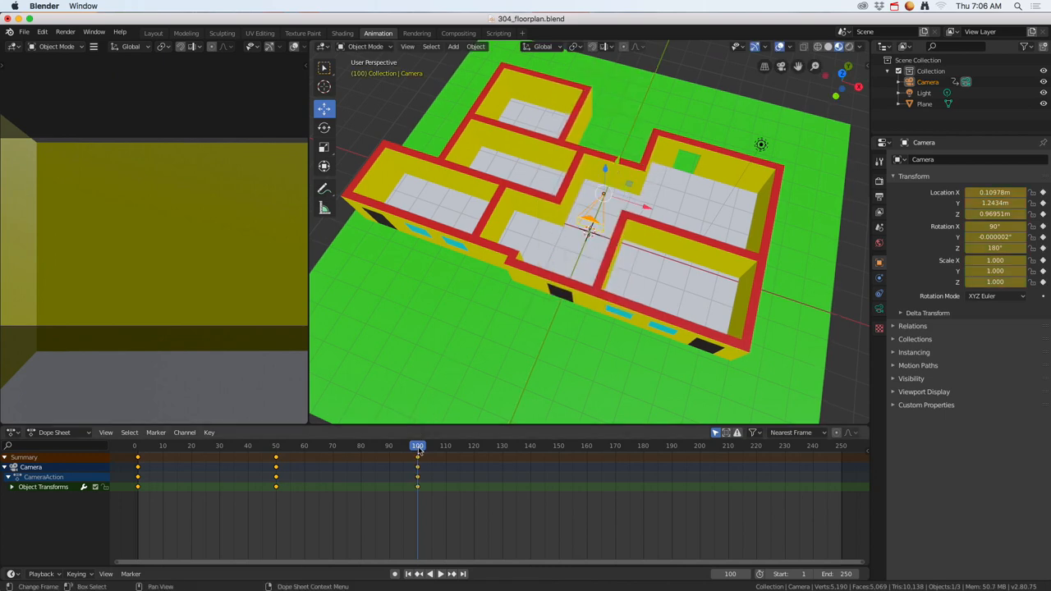
Step: At frame 150, move the camera to about X -4.29 m, Y -0.42 m and insert a LocRotScale keyframe
{"action": "key", "text": "space"}
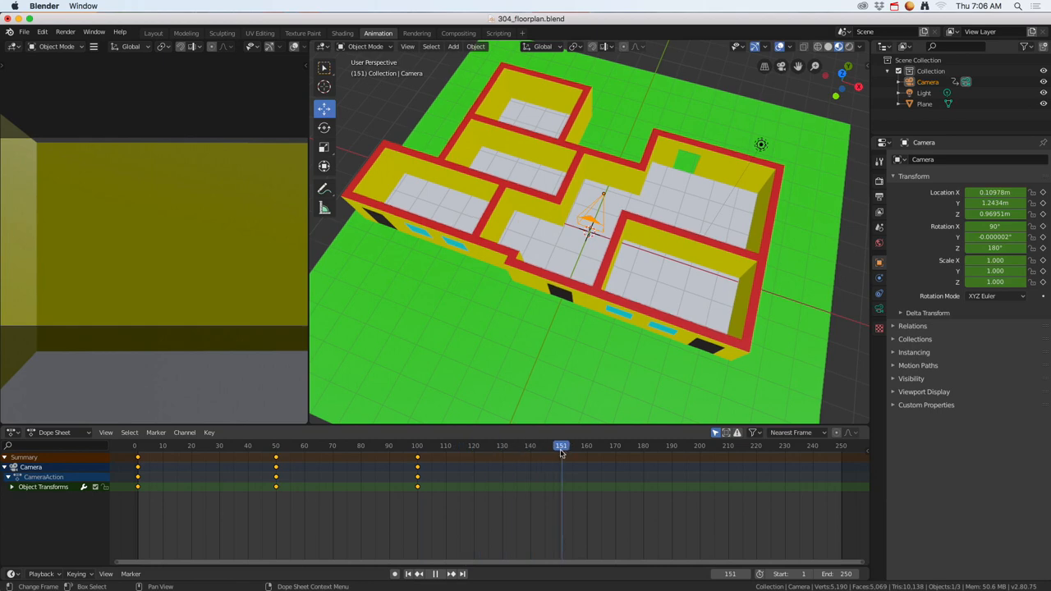
{"action": "key", "text": "space"}
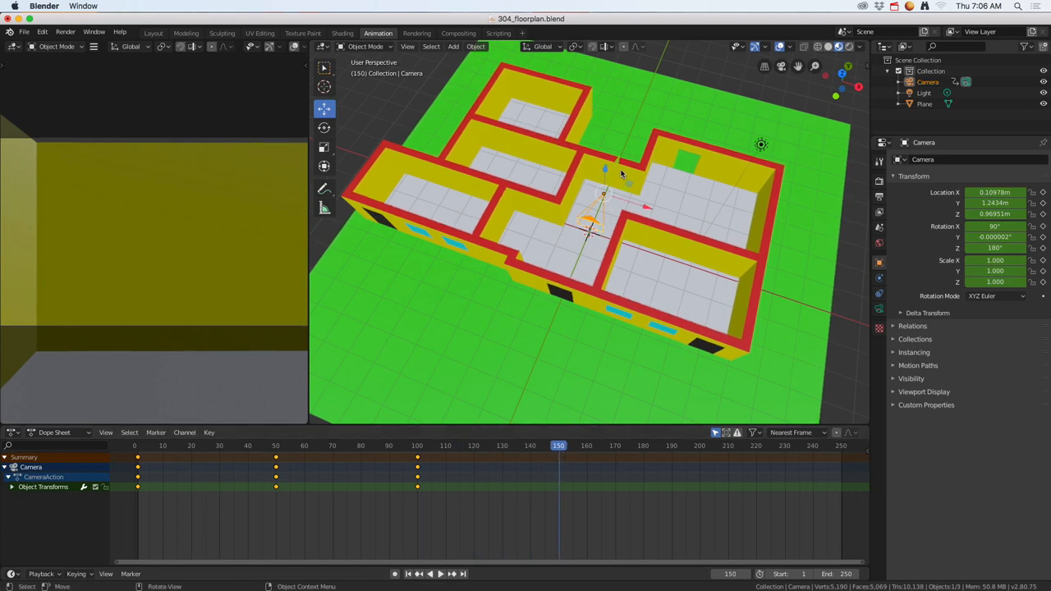
{"action": "key", "text": "g"}
{"action": "key", "text": "y"}
{"action": "left_click", "coordinate": [621, 253]}
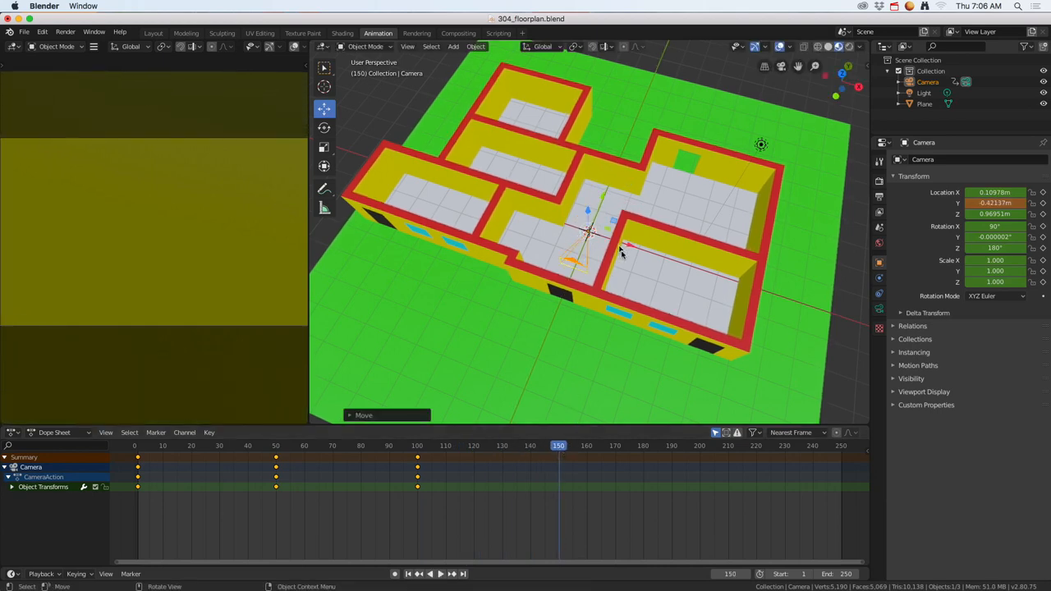
{"action": "key", "text": "g"}
{"action": "key", "text": "x"}
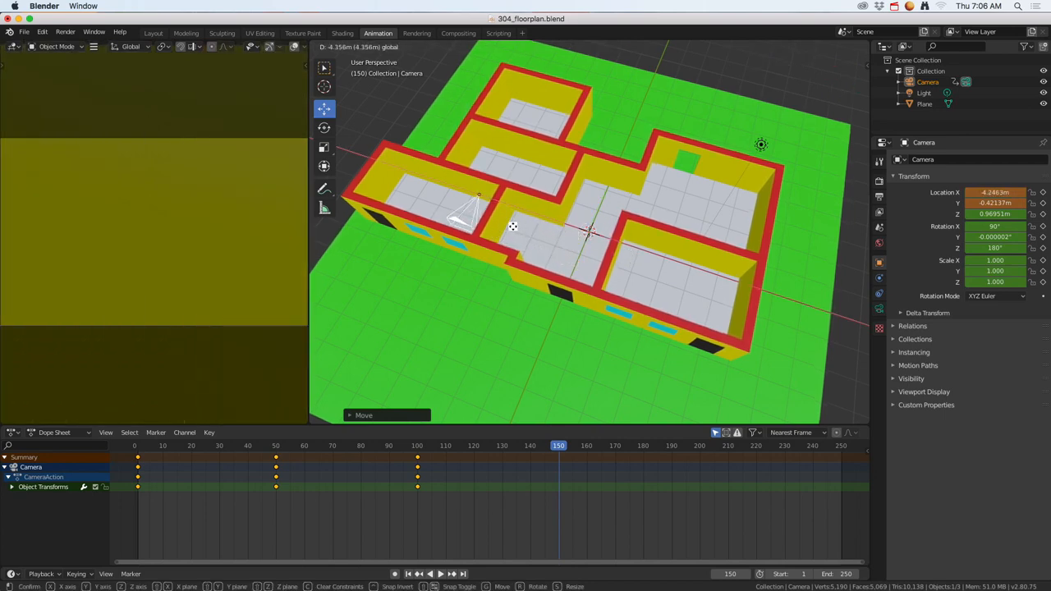
{"action": "left_click", "coordinate": [516, 231]}
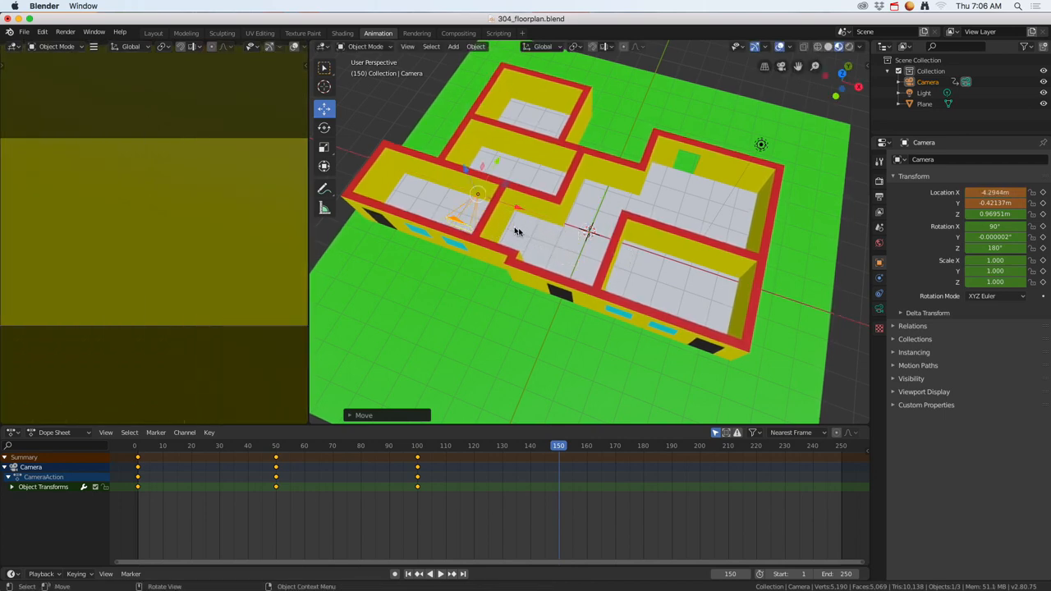
{"action": "key", "text": "i"}
{"action": "left_click", "coordinate": [463, 228]}
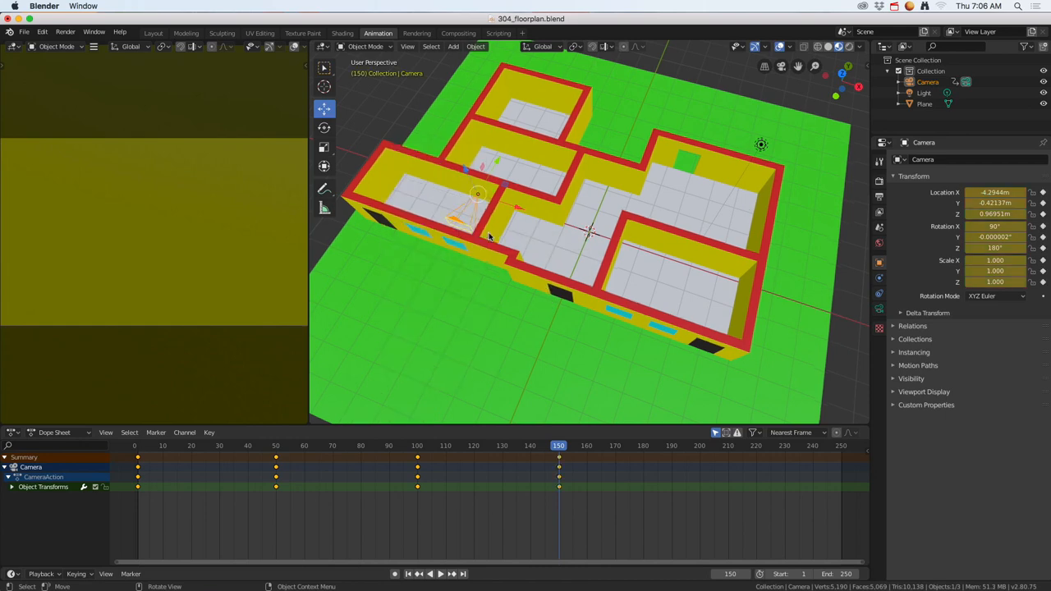
{"action": "key", "text": "g"}
{"action": "key", "text": "x"}
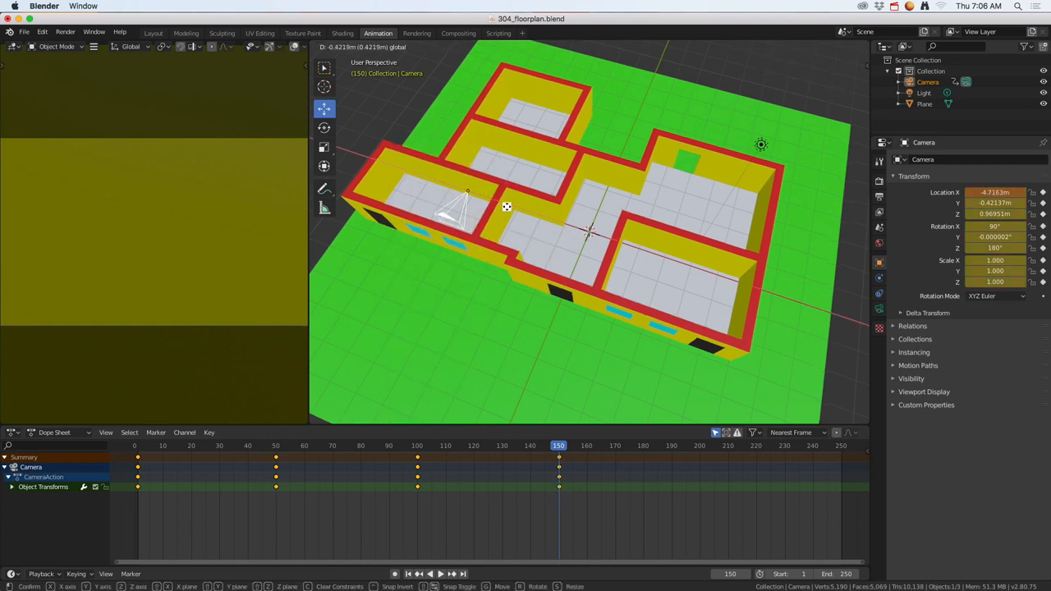
{"action": "left_click", "coordinate": [514, 207]}
Step: At frame 200, move the camera along Y to about 2.44 m and insert a LocRotScale keyframe
{"action": "key", "text": "space"}
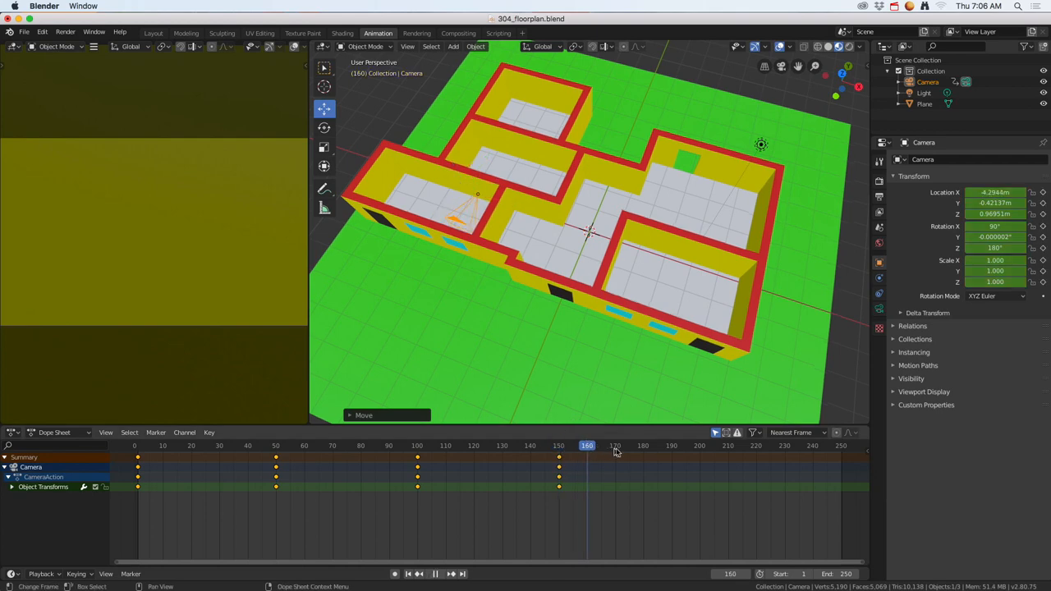
{"action": "key", "text": "space"}
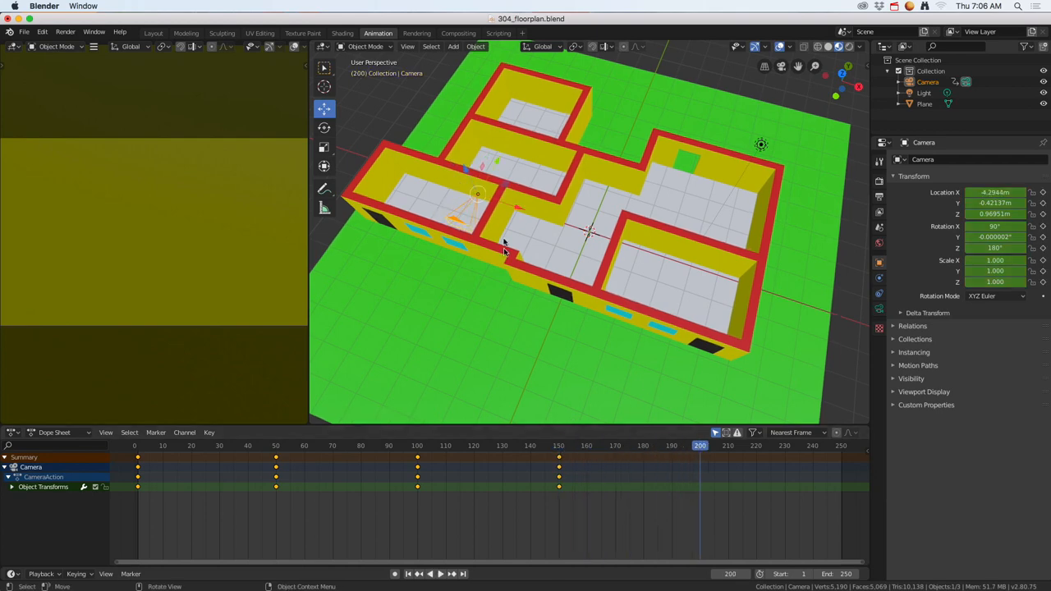
{"action": "key", "text": "g"}
{"action": "key", "text": "y"}
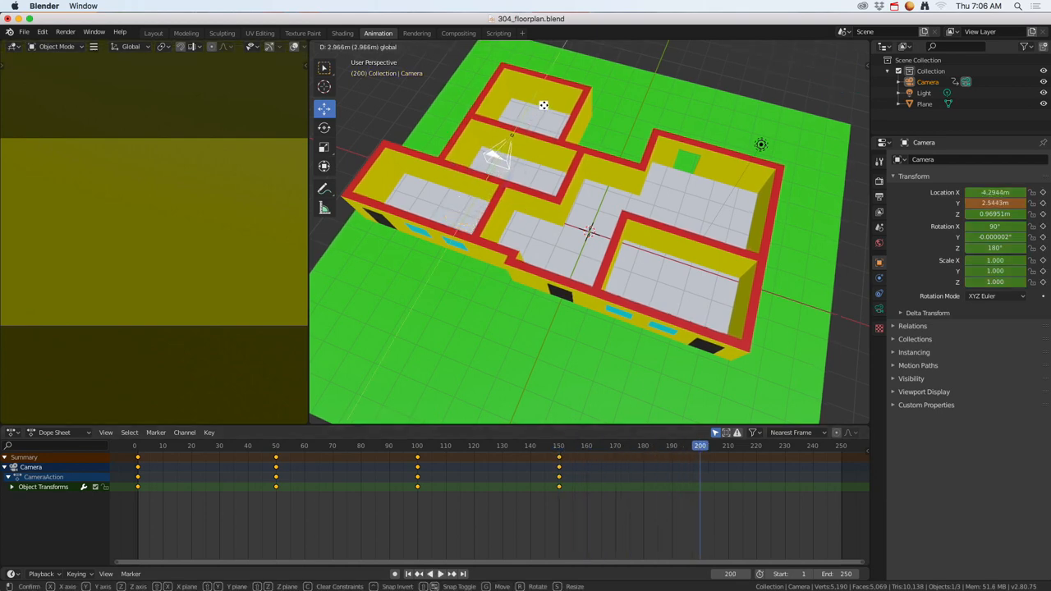
{"action": "left_click", "coordinate": [539, 108]}
{"action": "key", "text": "i"}
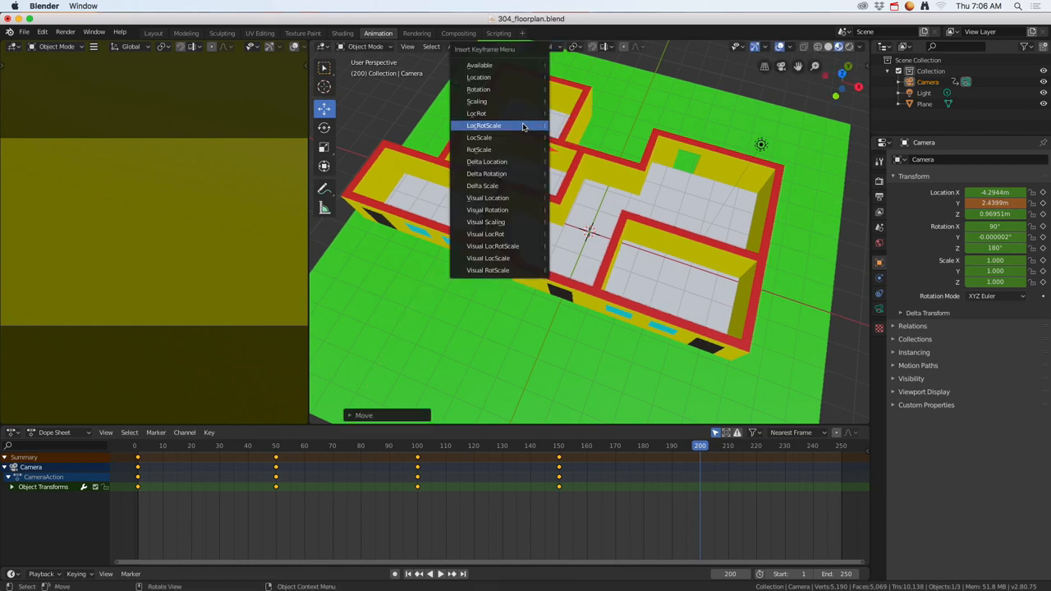
{"action": "left_click", "coordinate": [523, 125]}
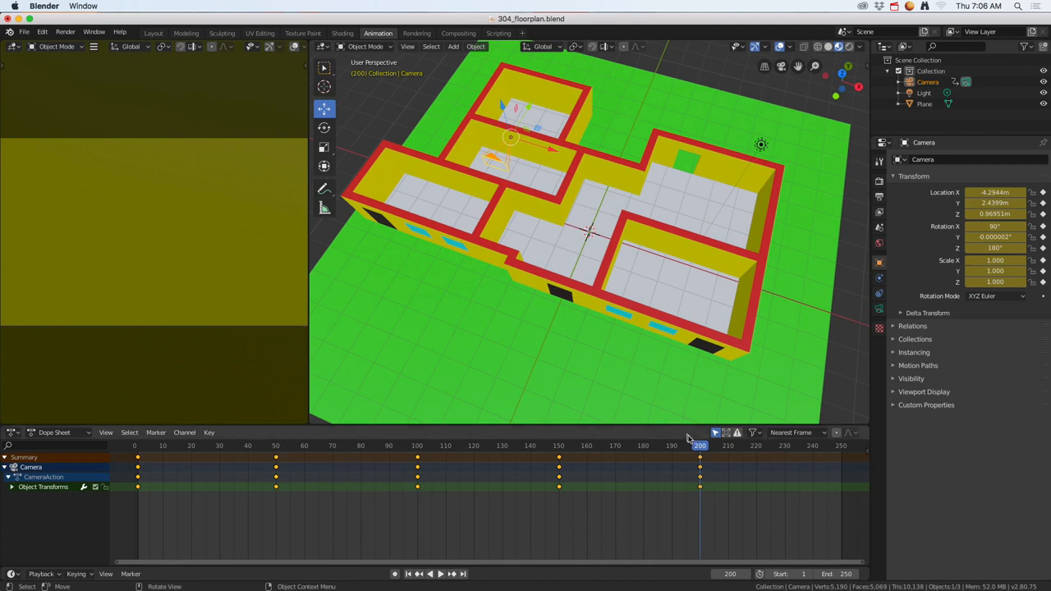
Step: At frame 250, move the camera along Y into the far room at about 5.3 m and insert a LocRotScale keyframe
{"action": "left_click_drag", "start_coordinate": [702, 448], "coordinate": [841, 452]}
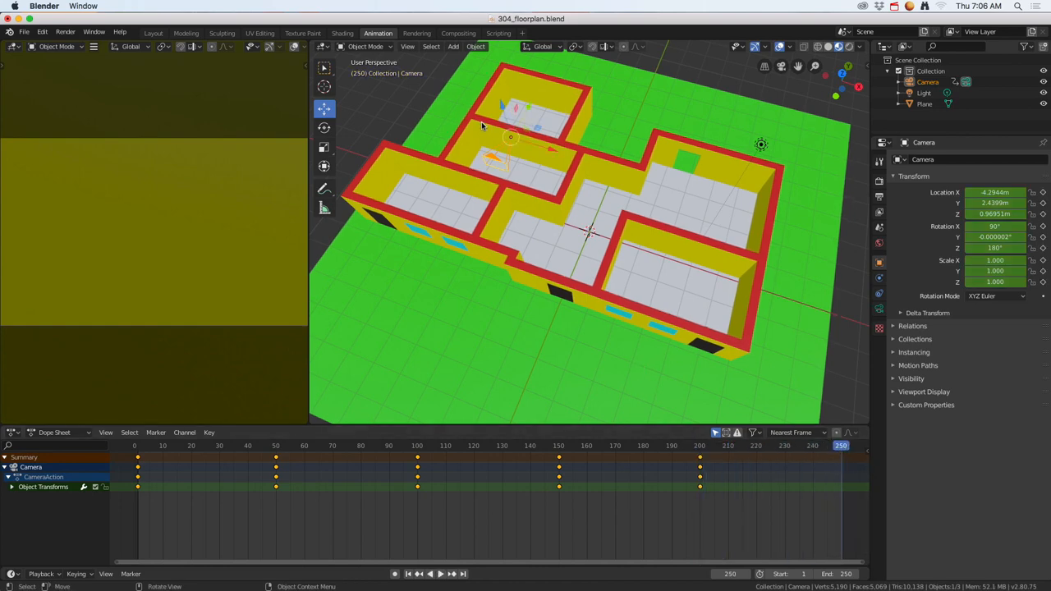
{"action": "left_click_drag", "start_coordinate": [530, 113], "coordinate": [564, 65]}
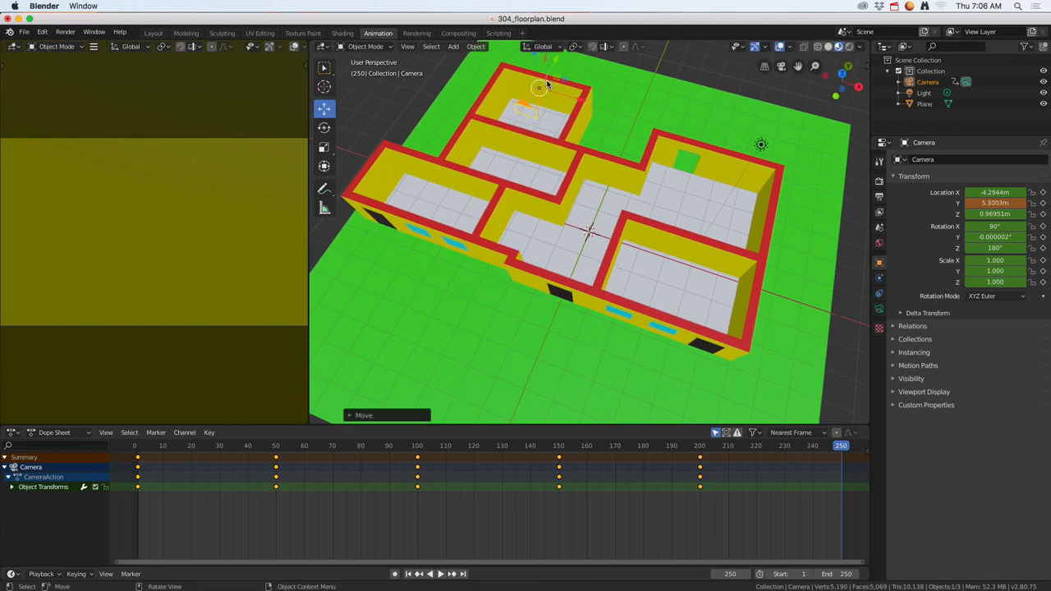
{"action": "key", "text": "i"}
{"action": "left_click", "coordinate": [522, 115]}
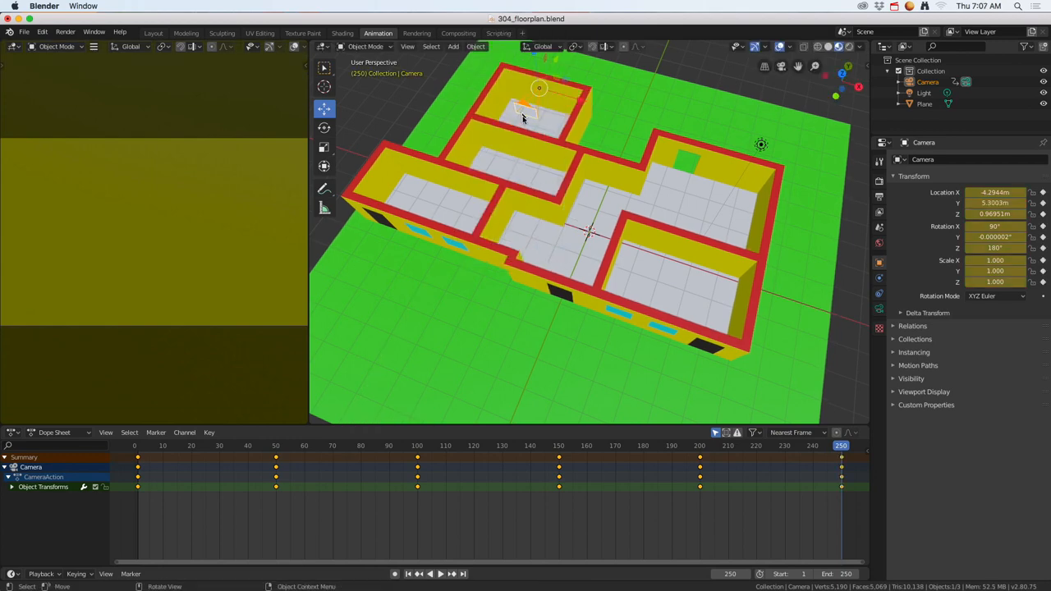
Step: At frame 75, rotate the camera about Z to about 106° and insert a LocRotScale keyframe
{"action": "left_click_drag", "start_coordinate": [842, 449], "coordinate": [505, 451]}
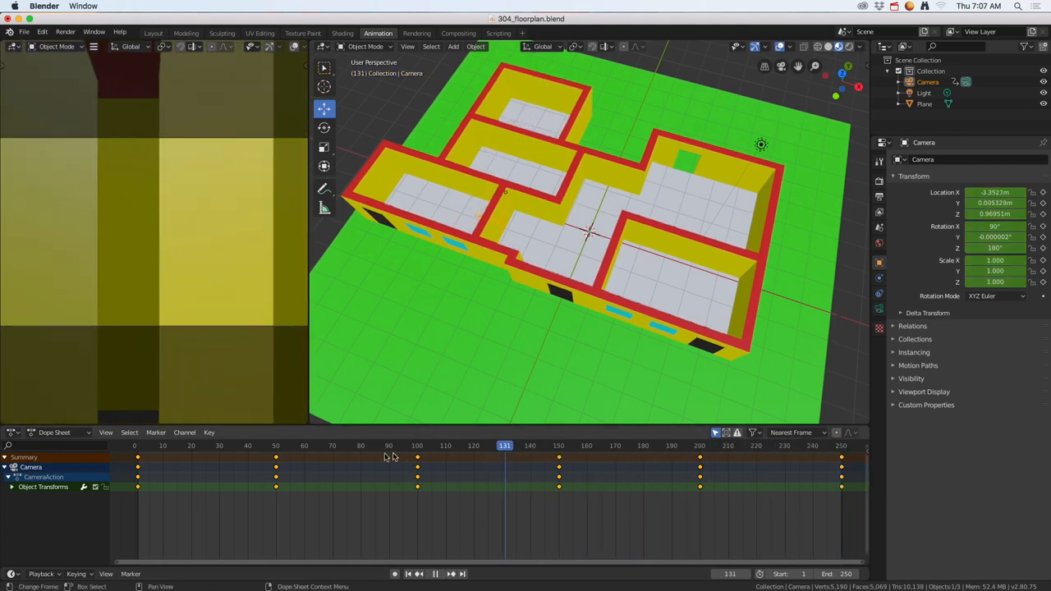
{"action": "left_click_drag", "start_coordinate": [392, 457], "coordinate": [347, 477]}
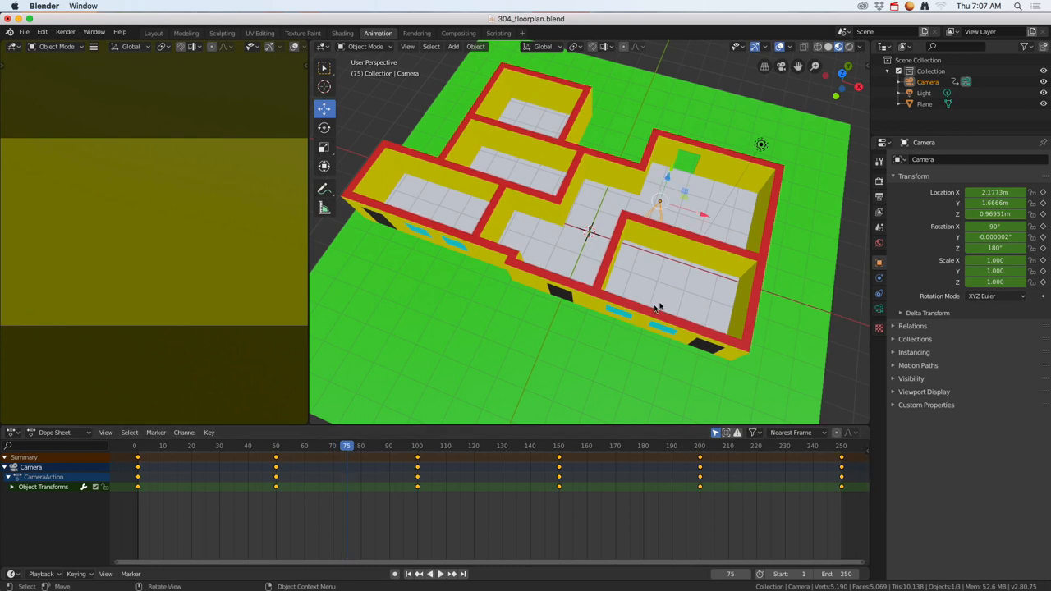
{"action": "mouse_move", "coordinate": [659, 304]}
{"action": "middle_mouse_down"}
{"action": "mouse_move", "coordinate": [659, 295]}
{"action": "mouse_move", "coordinate": [675, 307]}
{"action": "middle_mouse_up"}
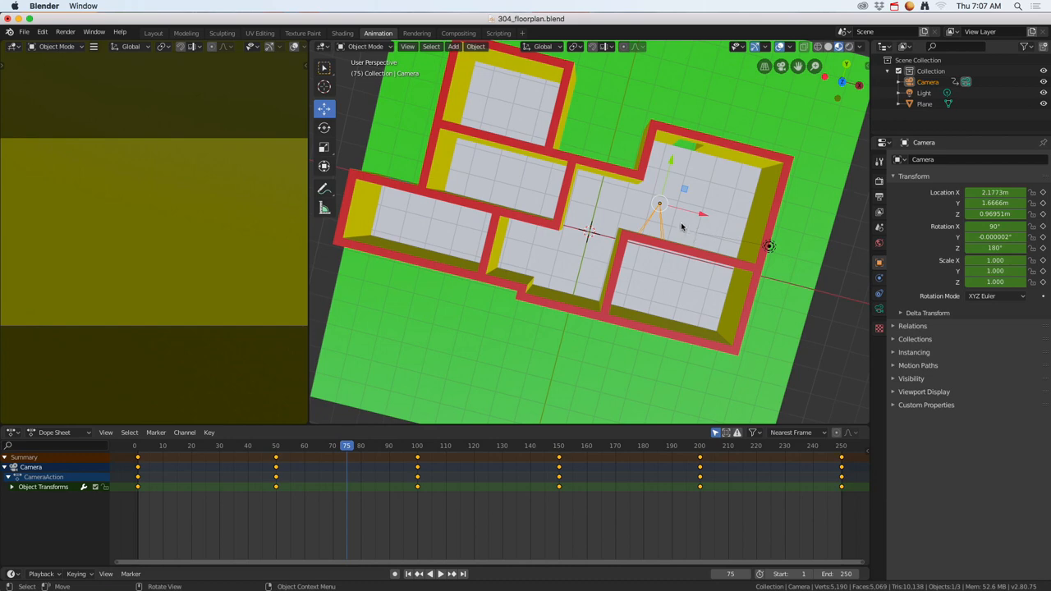
{"action": "left_click", "coordinate": [324, 128]}
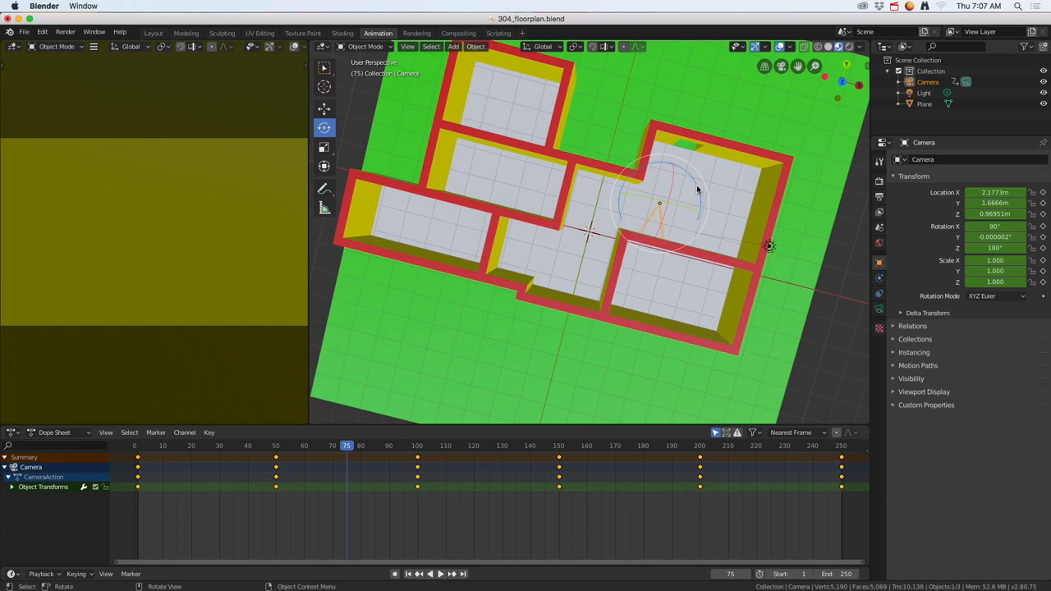
{"action": "left_click_drag", "start_coordinate": [698, 189], "coordinate": [698, 242]}
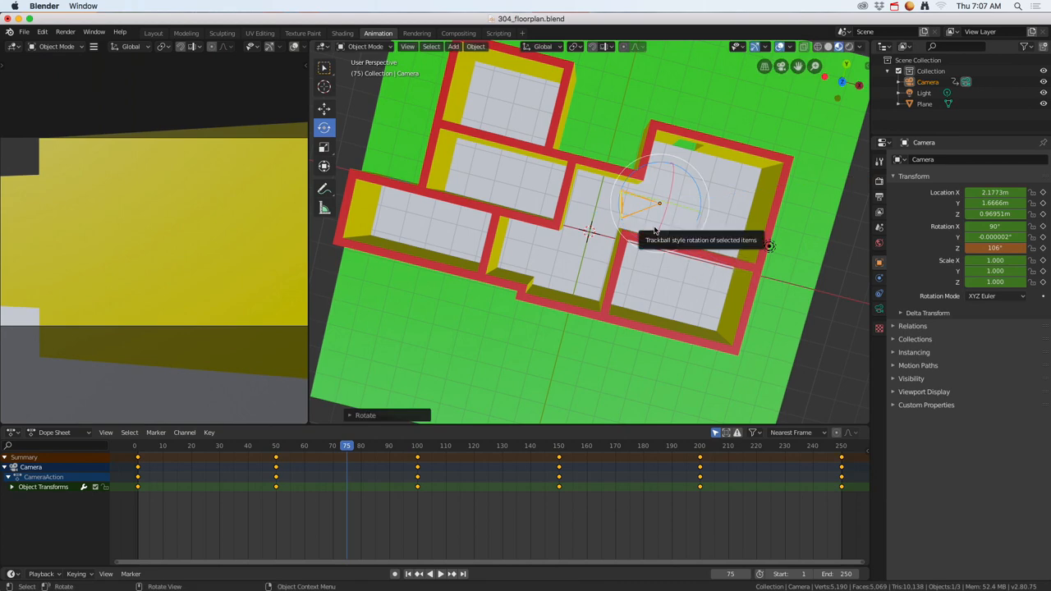
{"action": "key", "text": "i"}
{"action": "left_click", "coordinate": [623, 228]}
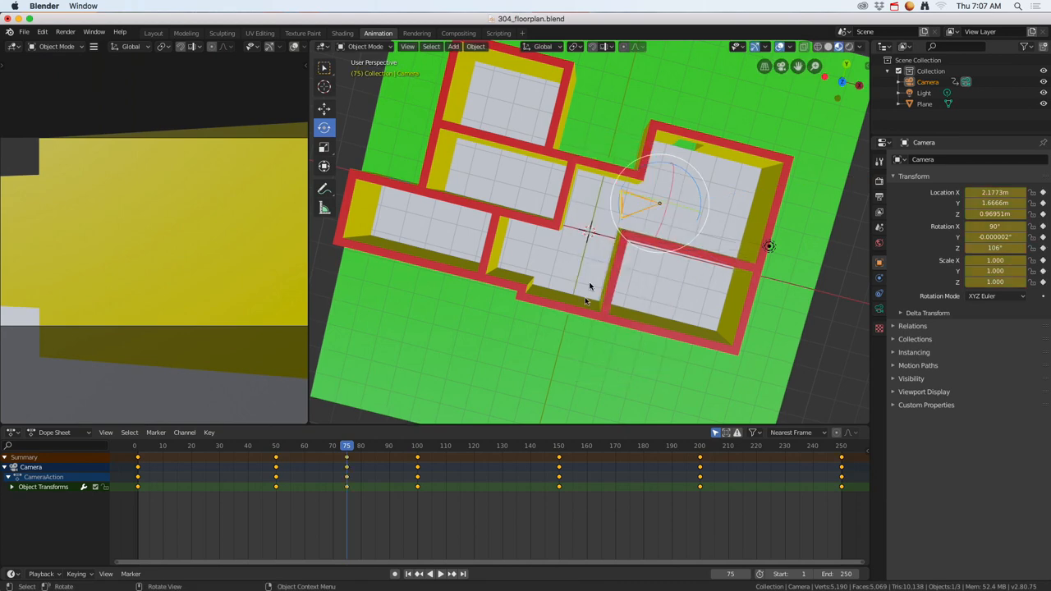
Step: Review the camera motion between frames 50 and 100
{"action": "left_click_drag", "start_coordinate": [345, 453], "coordinate": [278, 453]}
{"action": "key", "text": "space"}
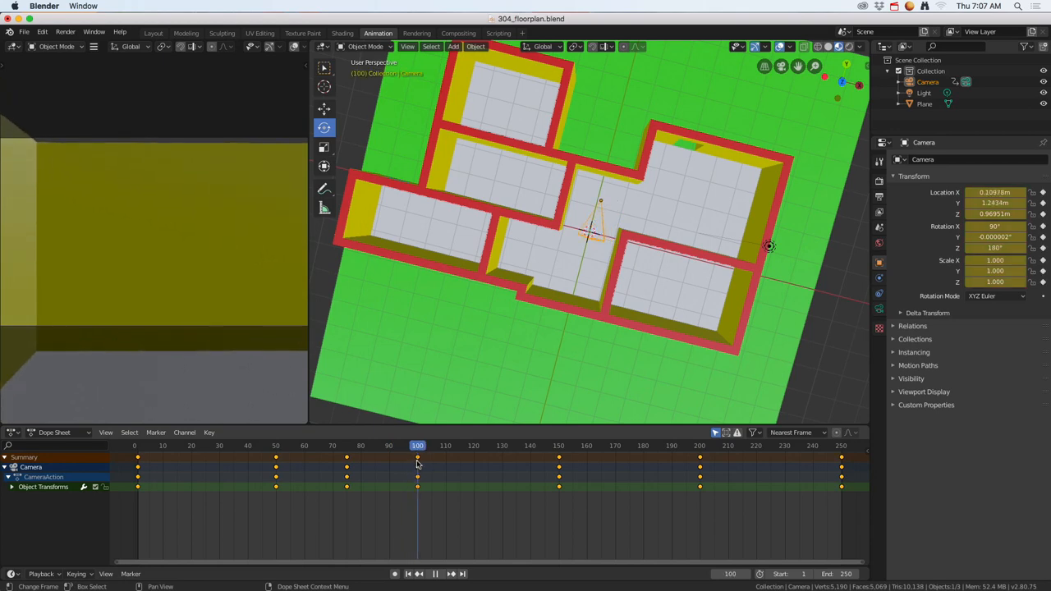
{"action": "key", "text": "space"}
Step: Go to frame 126 and move the camera back into the central hallway at about X -0.32 m, Y -0.18 m
{"action": "left_click_drag", "start_coordinate": [431, 449], "coordinate": [468, 450]}
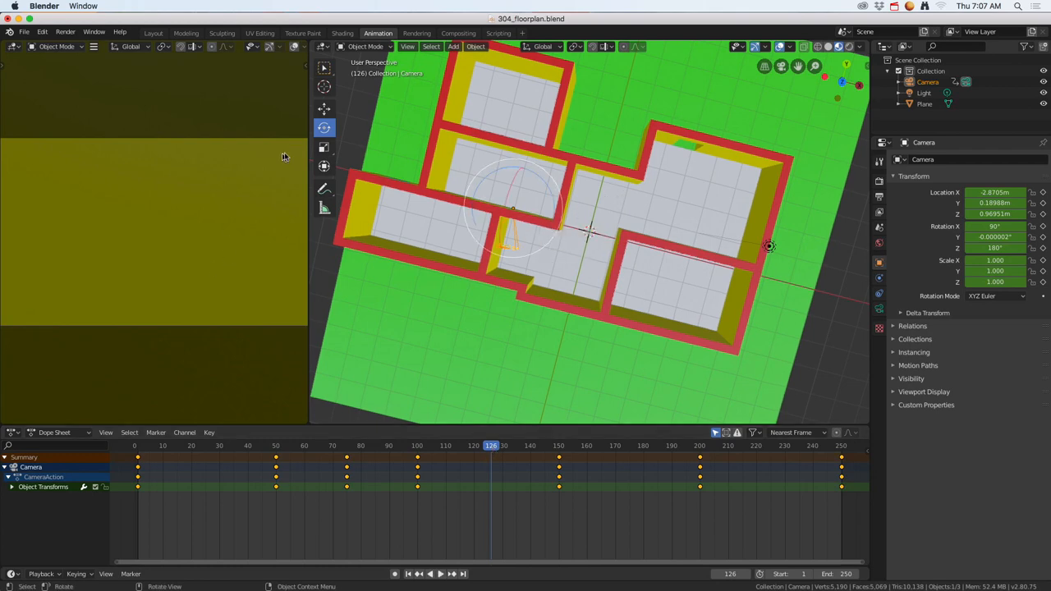
{"action": "left_click", "coordinate": [324, 108]}
{"action": "left_click_drag", "start_coordinate": [530, 165], "coordinate": [521, 178]}
{"action": "left_click_drag", "start_coordinate": [553, 229], "coordinate": [622, 244]}
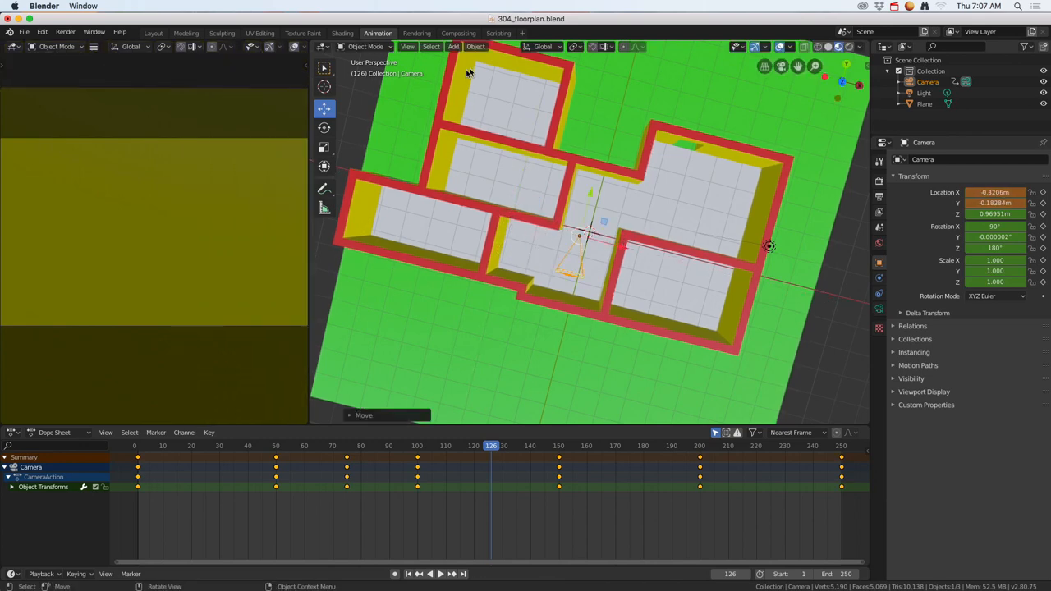
Step: Reposition the camera to about Y -0.73 m with a Z rotation of about 99.5° and insert a LocRotScale keyframe at frame 126
{"action": "left_click", "coordinate": [325, 128]}
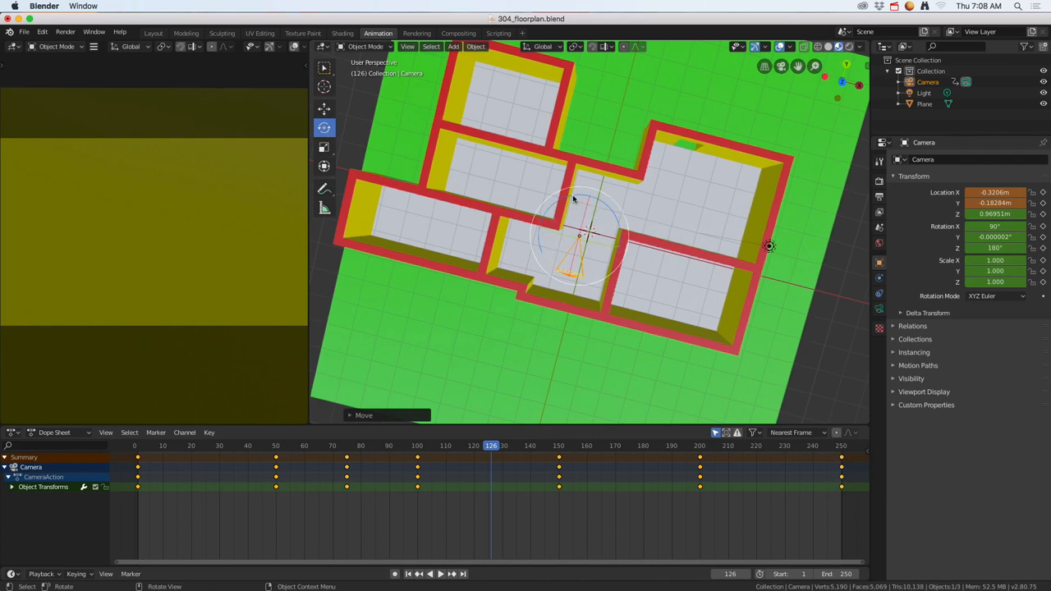
{"action": "mouse_move", "coordinate": [575, 204]}
{"action": "left_mouse_down"}
{"action": "mouse_move", "coordinate": [606, 203]}
{"action": "mouse_move", "coordinate": [587, 196]}
{"action": "mouse_move", "coordinate": [590, 210]}
{"action": "mouse_move", "coordinate": [575, 214]}
{"action": "mouse_move", "coordinate": [585, 215]}
{"action": "left_mouse_up"}
{"action": "left_click", "coordinate": [324, 109]}
{"action": "left_click", "coordinate": [325, 127]}
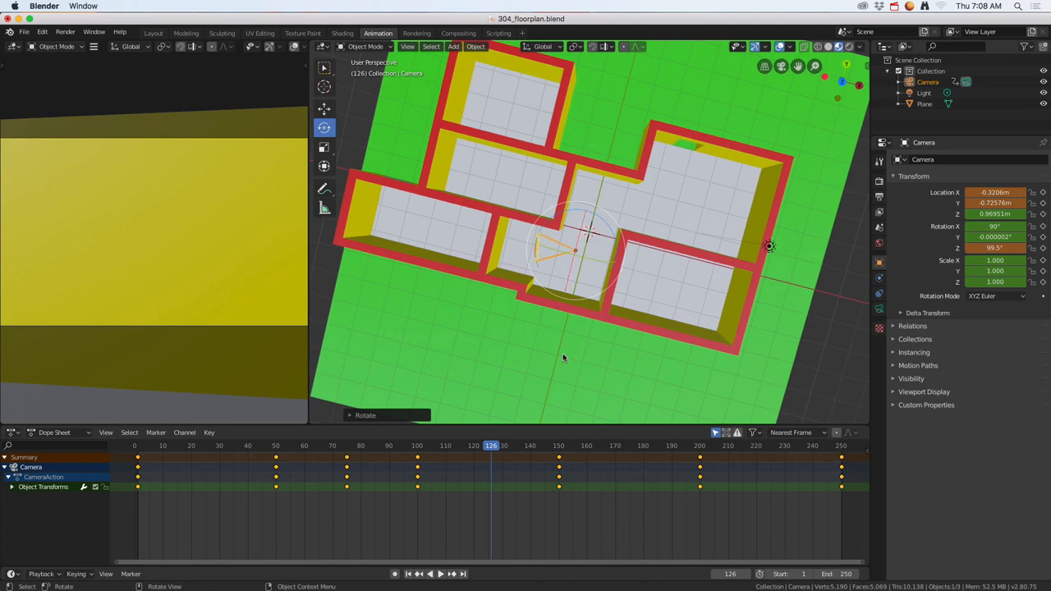
{"action": "key", "text": "i"}
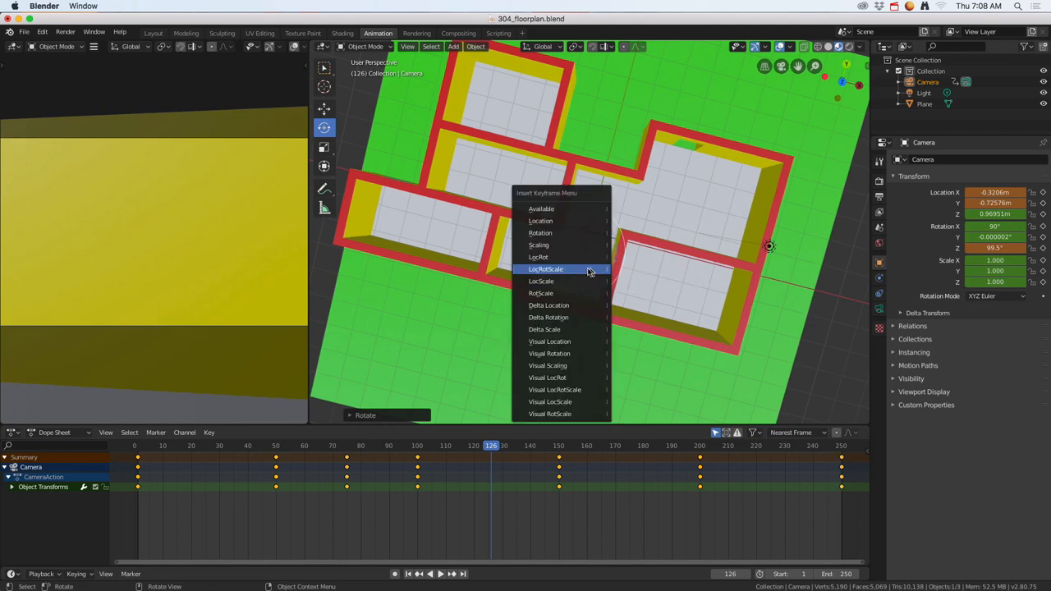
{"action": "left_click", "coordinate": [574, 271]}
Step: At frame 150, rotate the camera about Z to about 94.6° and switch the viewport to the top orthographic view
{"action": "left_click_drag", "start_coordinate": [491, 446], "coordinate": [557, 452]}
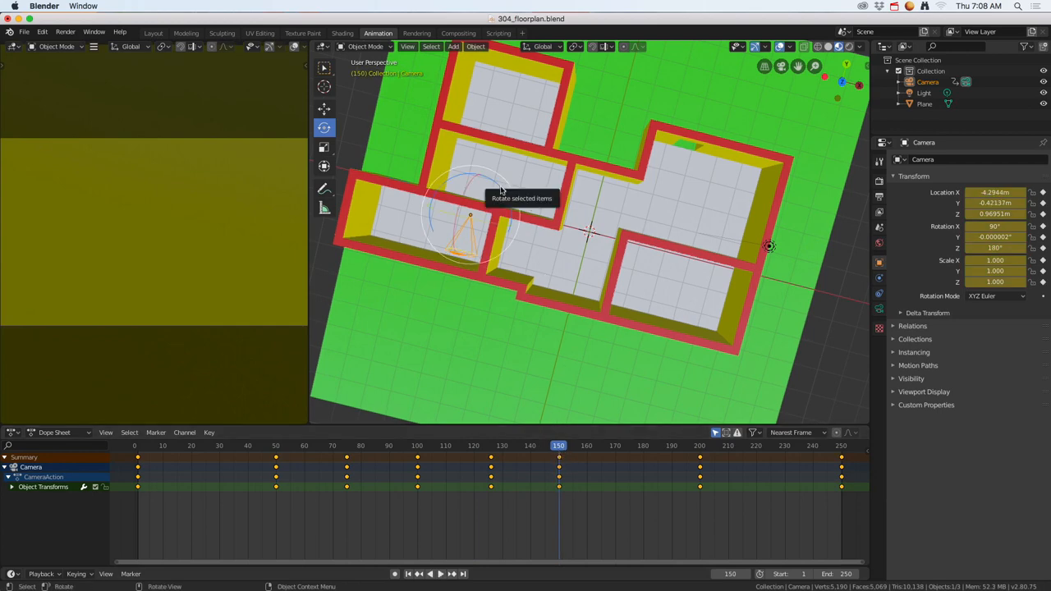
{"action": "left_click_drag", "start_coordinate": [491, 207], "coordinate": [508, 252]}
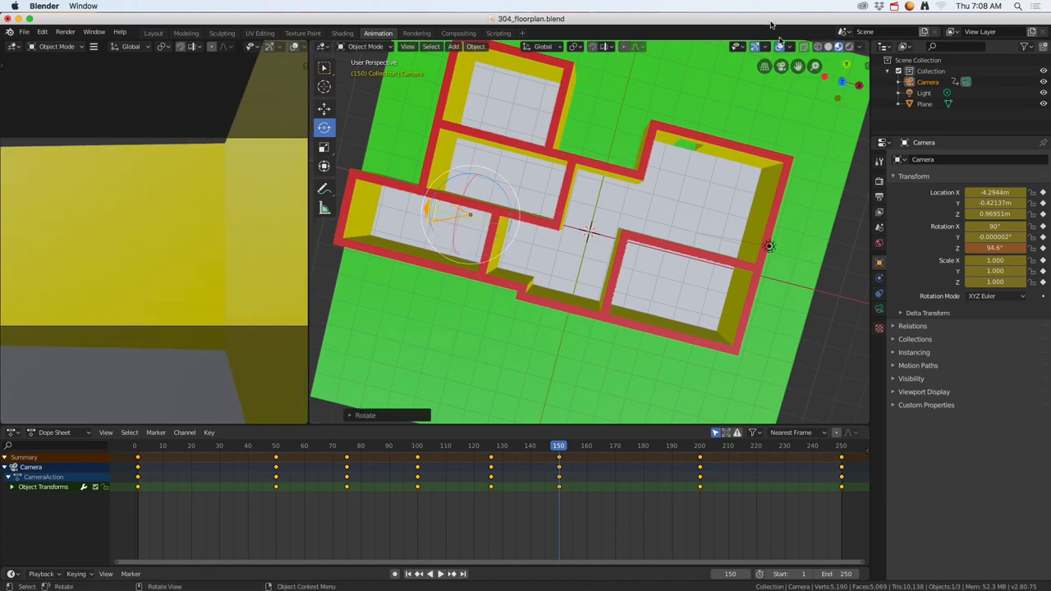
{"action": "left_click", "coordinate": [783, 69]}
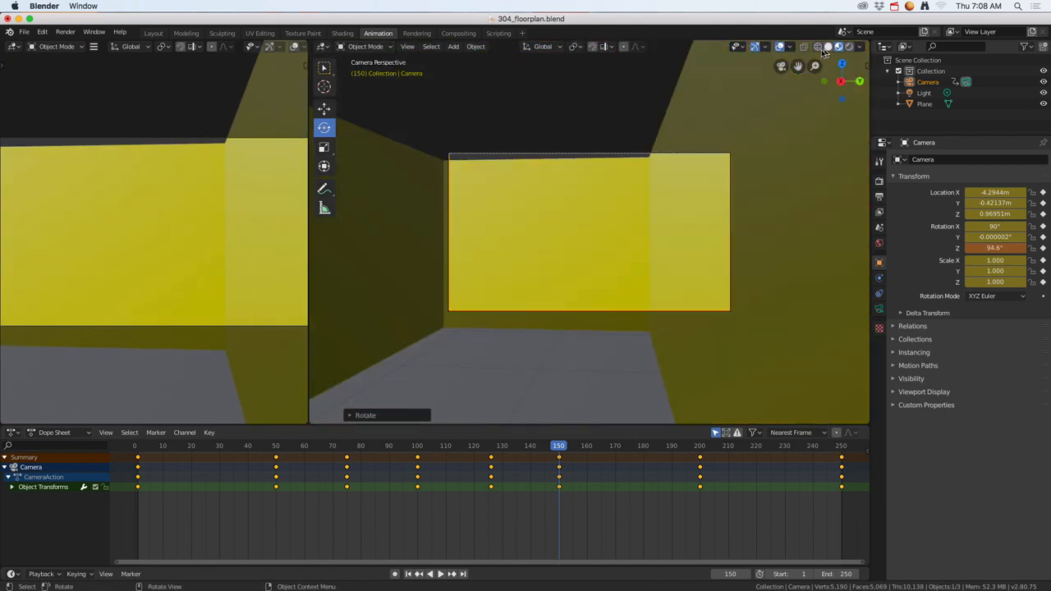
{"action": "left_click", "coordinate": [842, 63]}
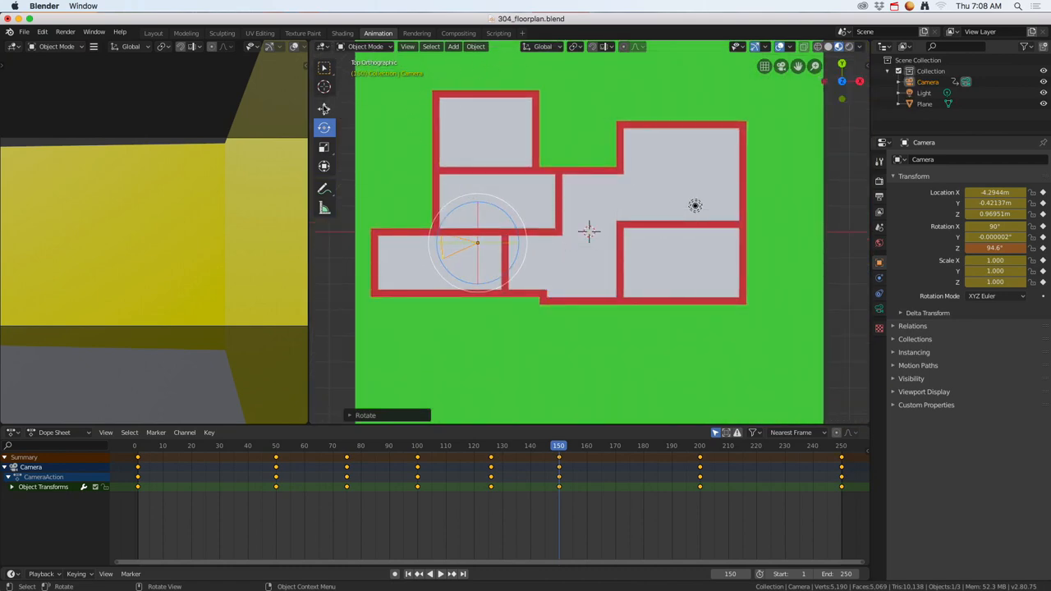
Step: Adjust the camera to about Y -1.12 m and Z rotation 90.2°, and insert a LocRotScale keyframe at frame 150
{"action": "left_click", "coordinate": [324, 108]}
{"action": "left_click_drag", "start_coordinate": [480, 204], "coordinate": [501, 228]}
{"action": "left_click", "coordinate": [324, 130]}
{"action": "key", "text": "i"}
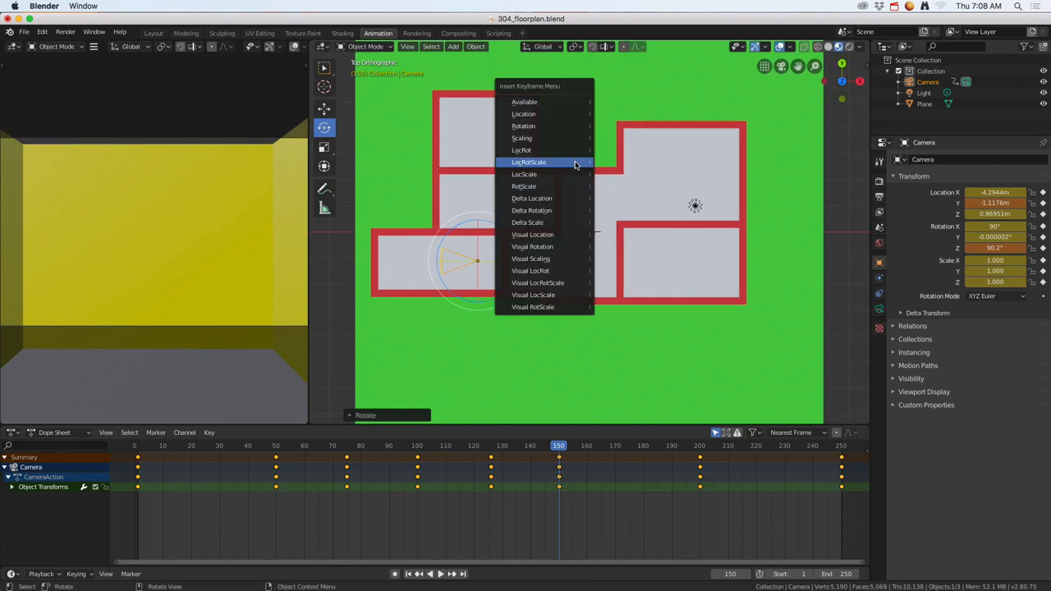
{"action": "left_click", "coordinate": [574, 160]}
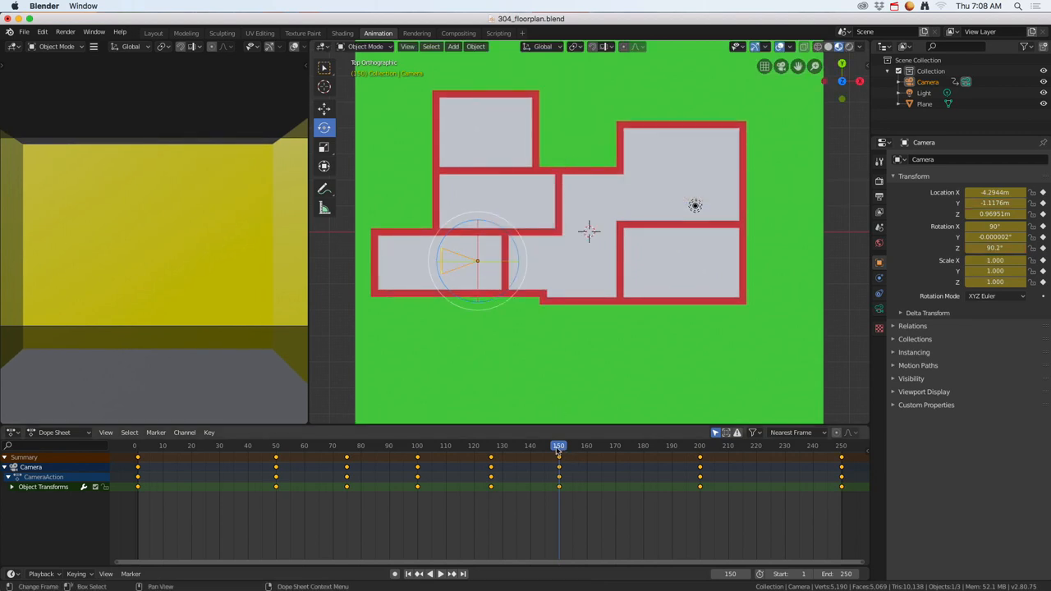
Step: At frame 180, place the camera at about Y -0.96 m with a Z rotation of about 0.27° and insert a LocRotScale keyframe
{"action": "key", "text": "space"}
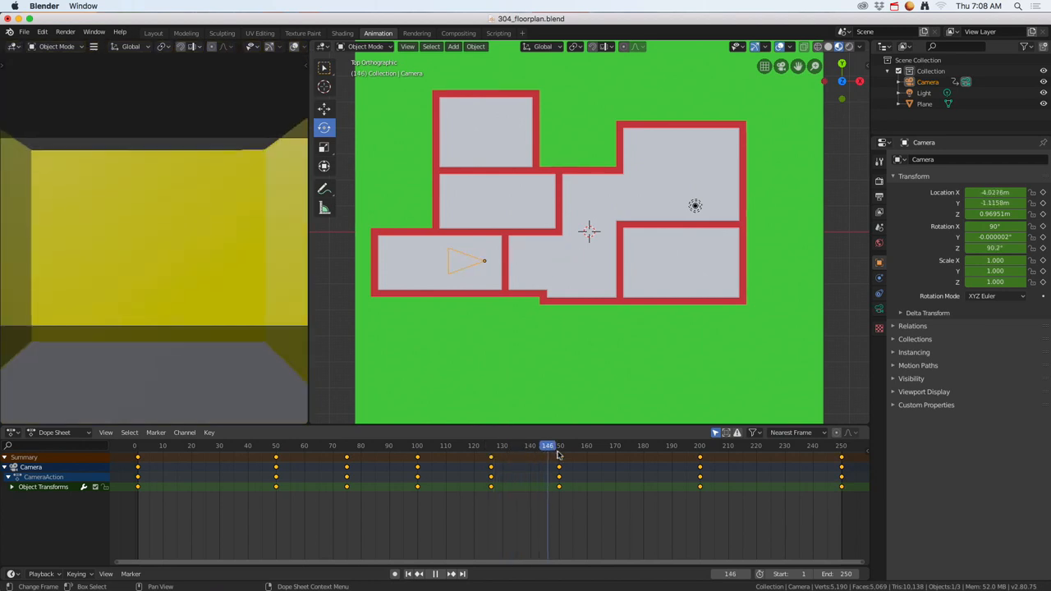
{"action": "left_click_drag", "start_coordinate": [558, 454], "coordinate": [645, 460]}
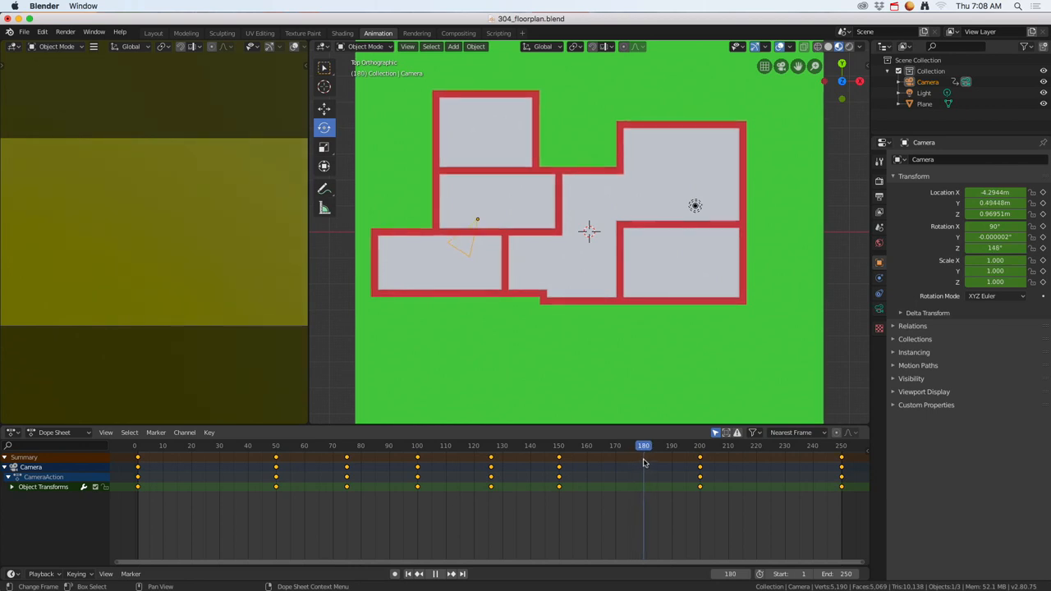
{"action": "left_click", "coordinate": [332, 109]}
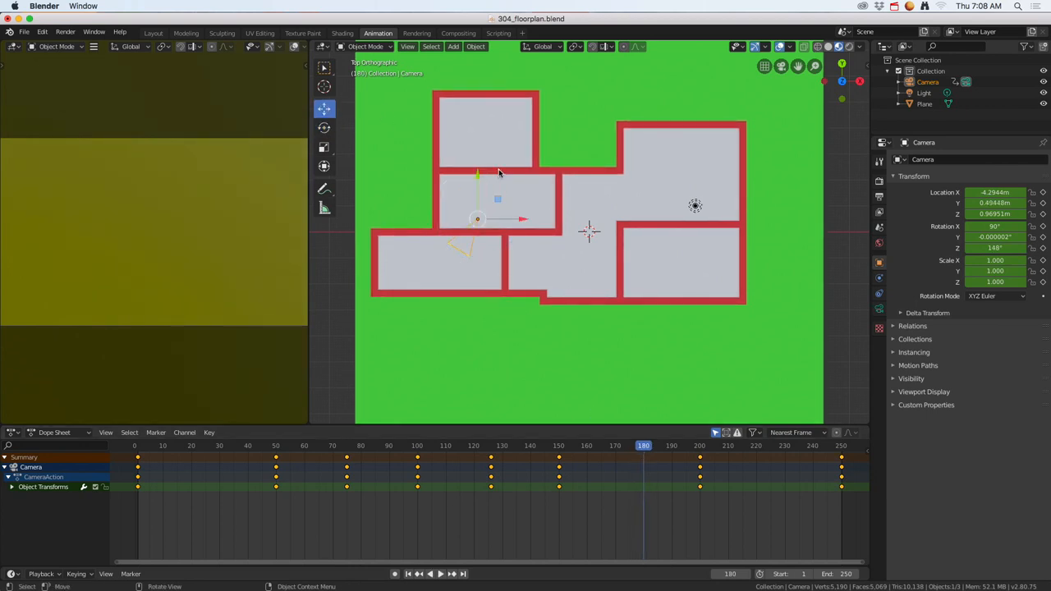
{"action": "left_click_drag", "start_coordinate": [478, 179], "coordinate": [480, 287]}
{"action": "left_click", "coordinate": [323, 127]}
{"action": "key", "text": "i"}
{"action": "left_click", "coordinate": [488, 211]}
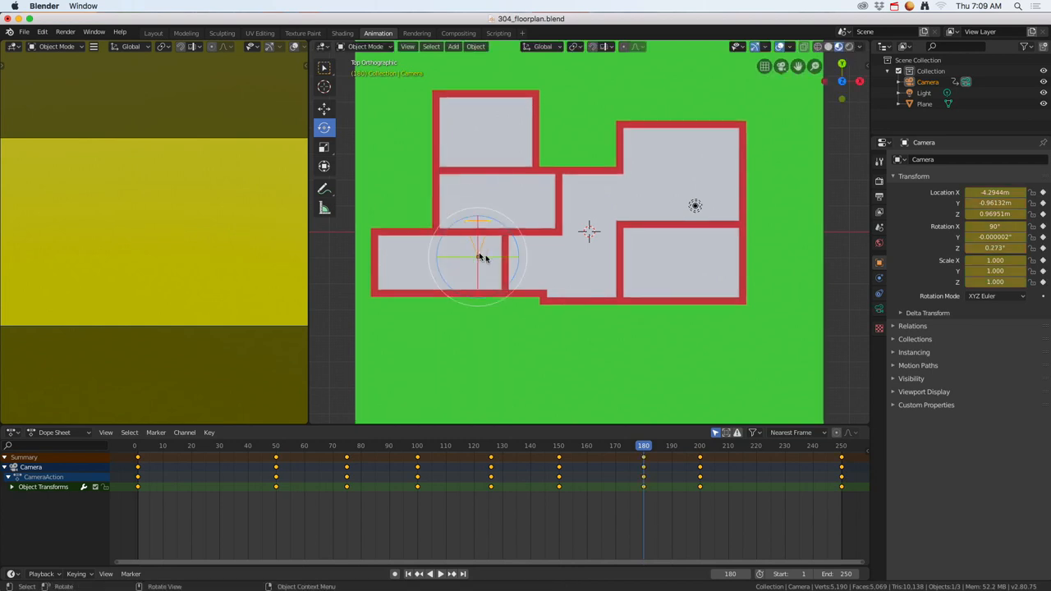
Step: At frame 200, rotate the camera about Z to about 1.07° and insert a LocRotScale keyframe
{"action": "left_click_drag", "start_coordinate": [644, 447], "coordinate": [700, 457]}
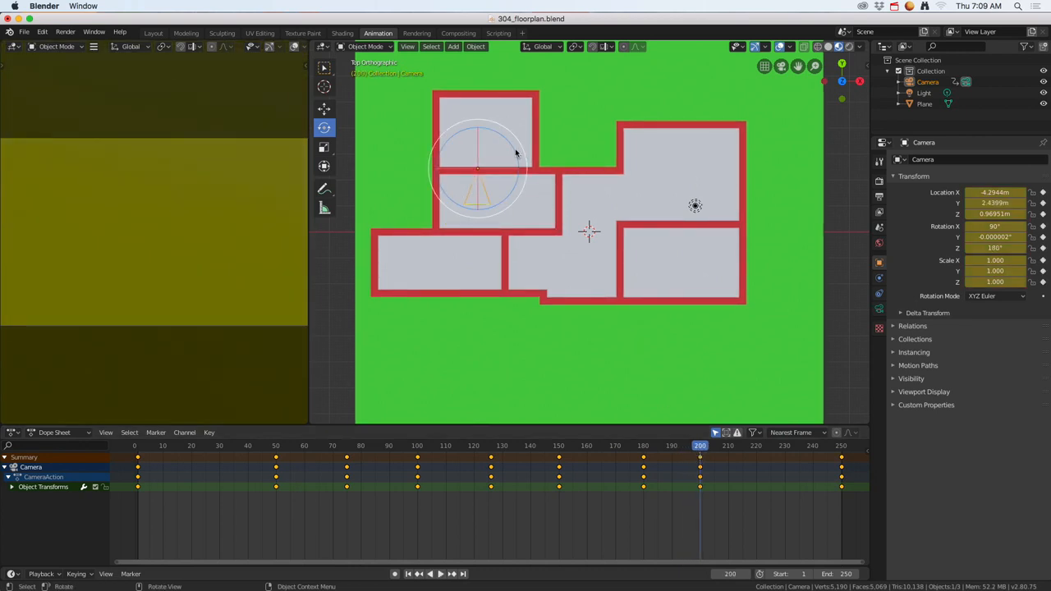
{"action": "left_click_drag", "start_coordinate": [509, 148], "coordinate": [438, 199]}
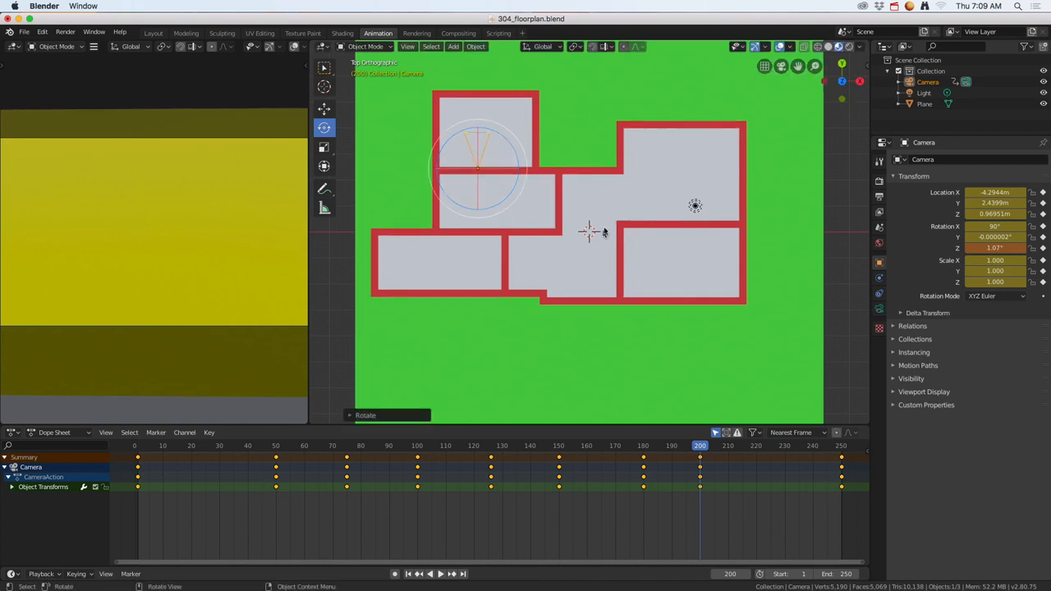
{"action": "key", "text": "i"}
{"action": "left_click", "coordinate": [562, 162]}
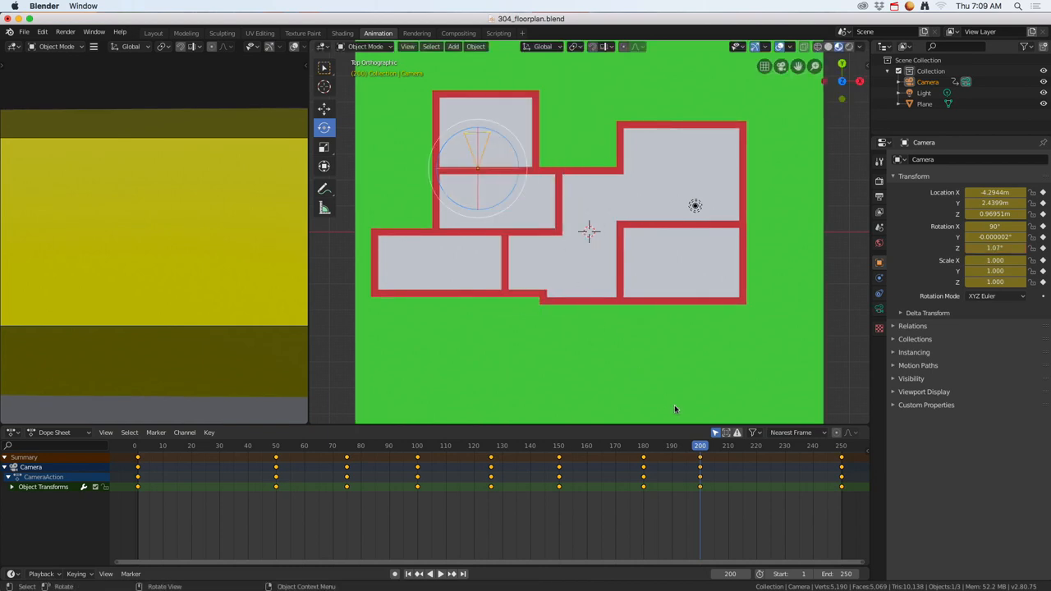
Step: Review the camera motion around frames 168 to 204 from an angled view of the house
{"action": "mouse_move", "coordinate": [700, 448]}
{"action": "left_mouse_down"}
{"action": "mouse_move", "coordinate": [558, 452]}
{"action": "mouse_move", "coordinate": [711, 453]}
{"action": "left_mouse_up"}
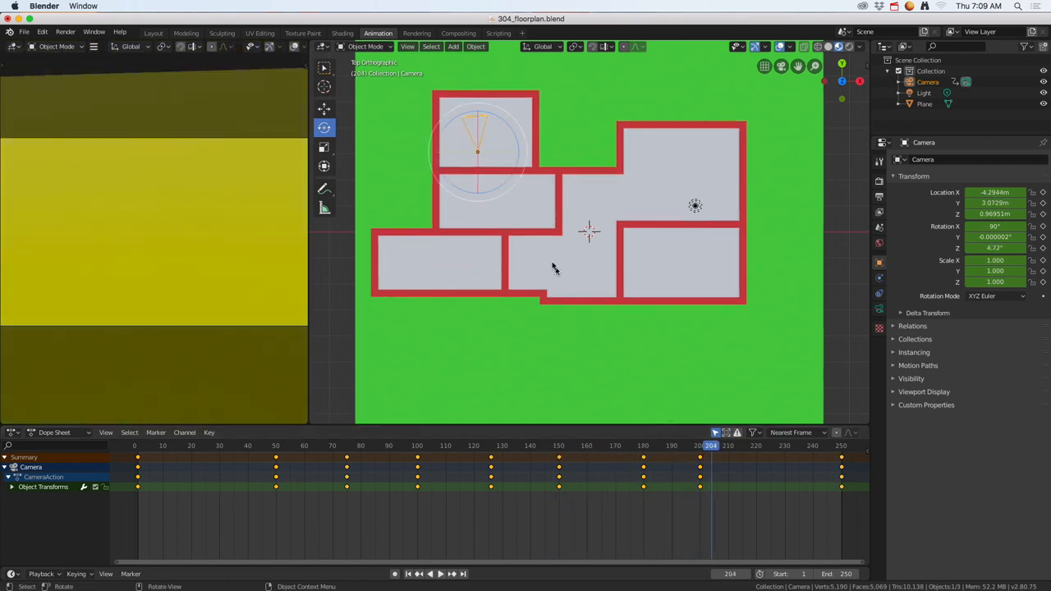
{"action": "middle_click_drag", "start_coordinate": [554, 265], "coordinate": [565, 215]}
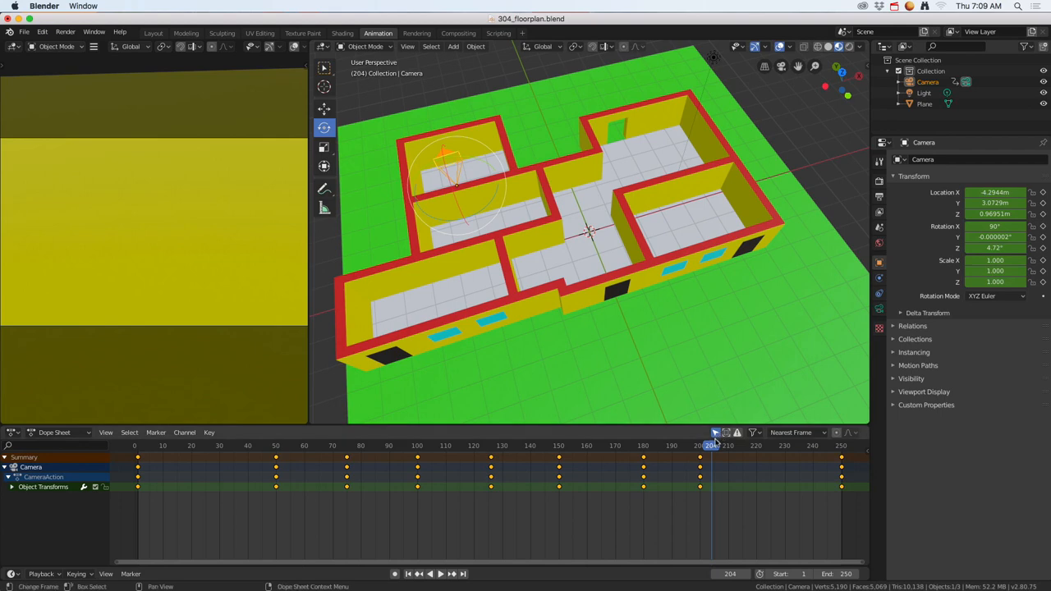
{"action": "key", "text": "shift+ctrl+space"}
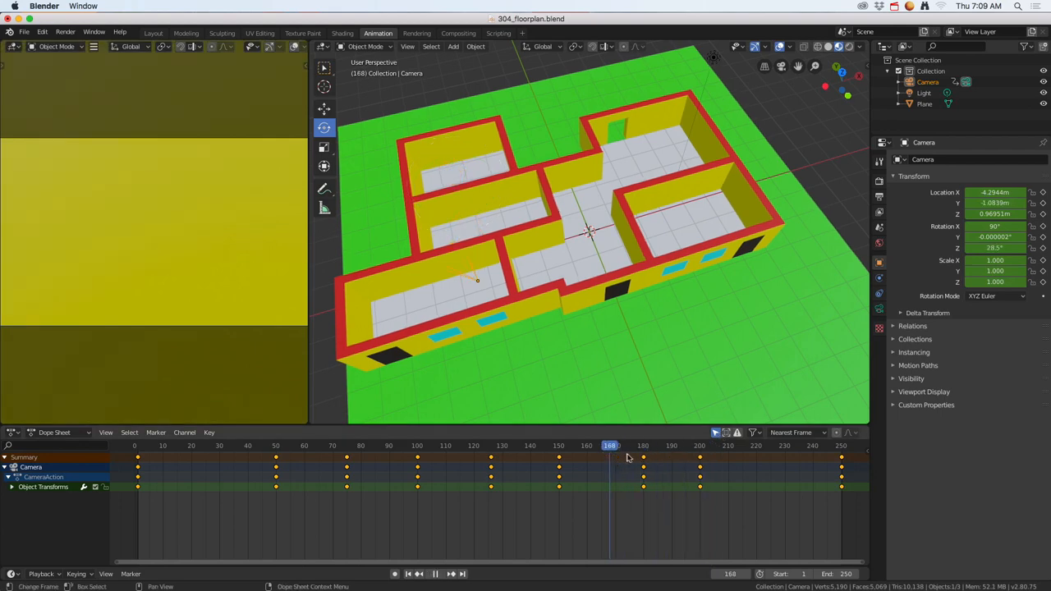
{"action": "left_click_drag", "start_coordinate": [628, 457], "coordinate": [661, 458]}
{"action": "key", "text": "space"}
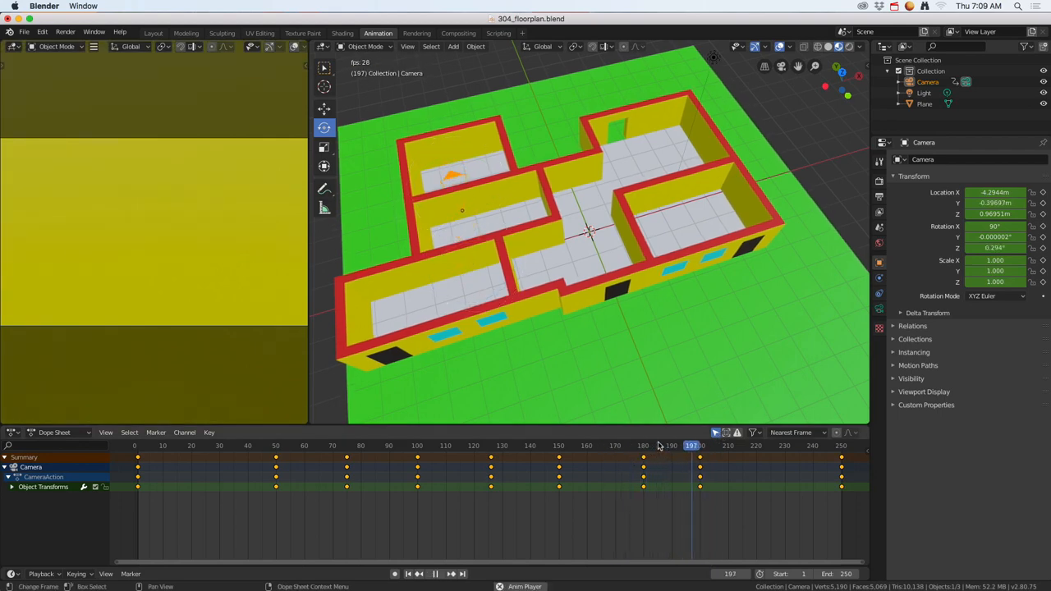